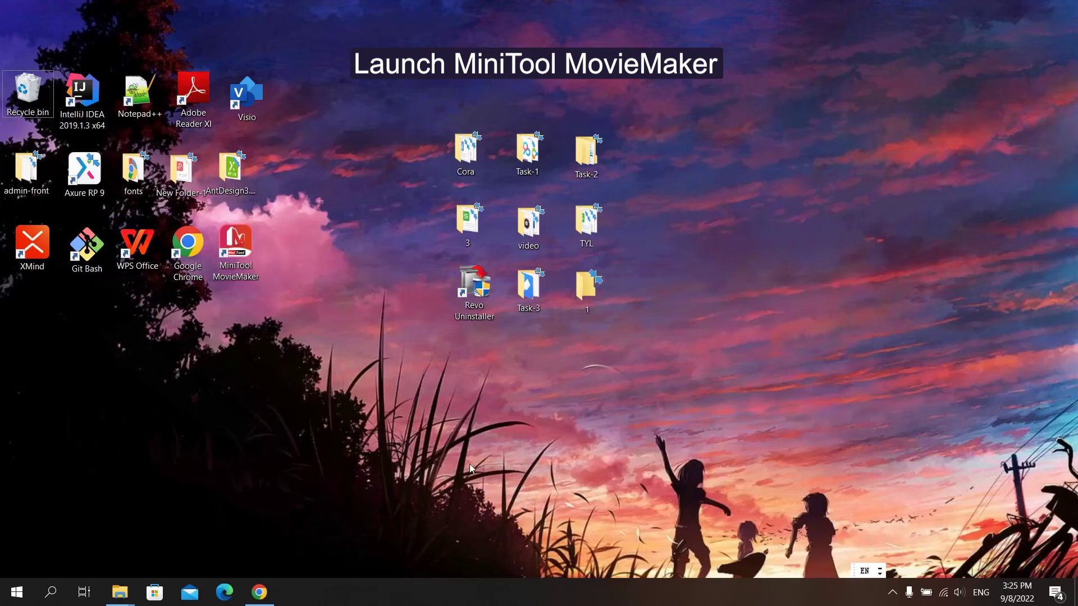
# - Launch MovieMaker, skip the start screen and select 5.mp4 for import
pyautogui.doubleClick(240, 250)
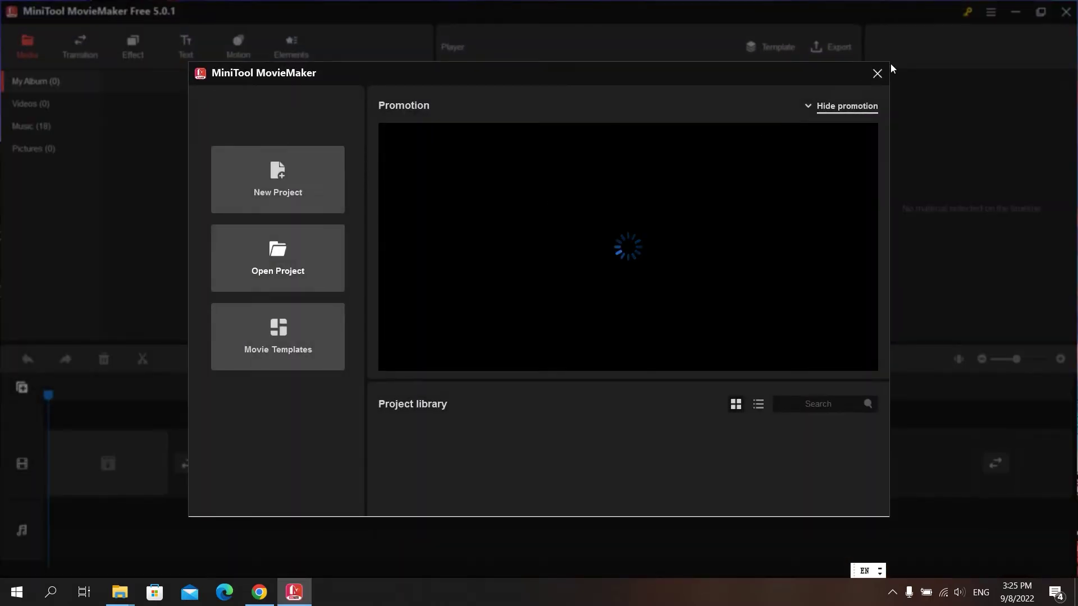
pyautogui.click(875, 75)
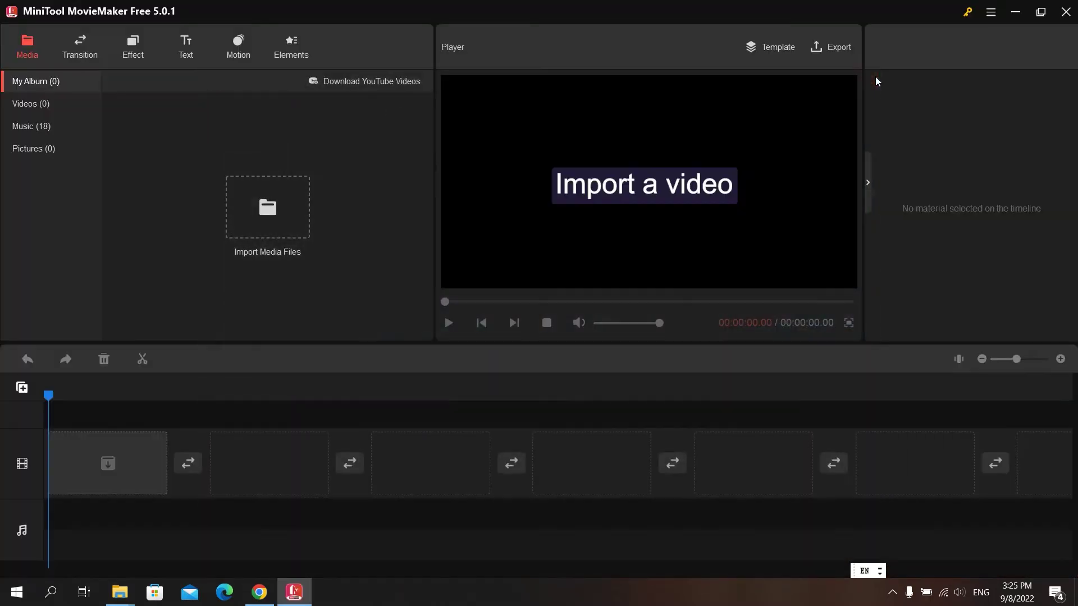
pyautogui.click(277, 202)
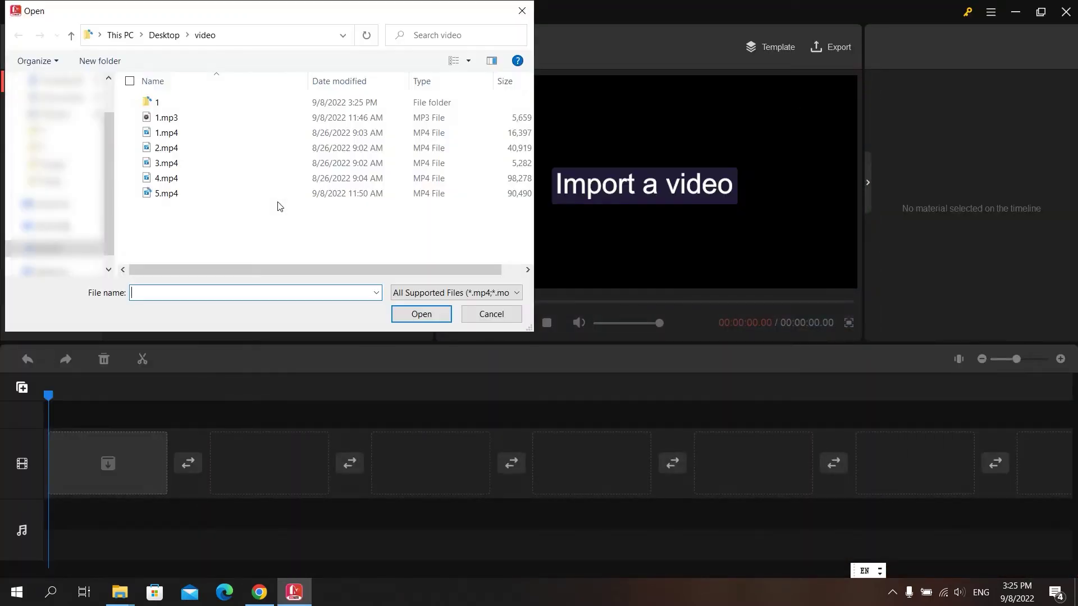
pyautogui.click(174, 195)
# - Import 5.mp4, place it on the timeline and mute its original sound
pyautogui.click(421, 314)
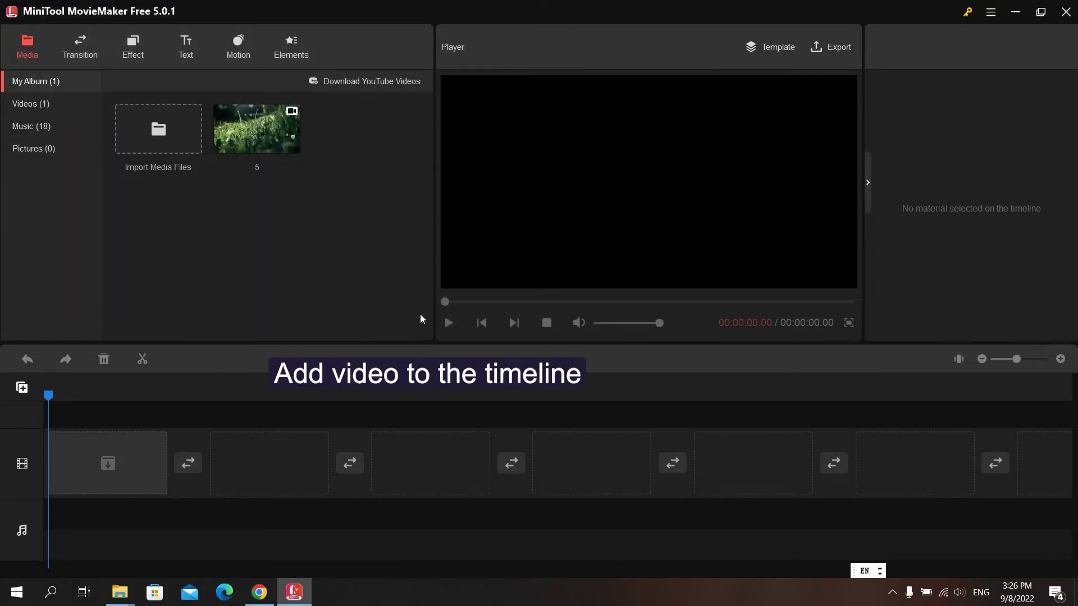
pyautogui.moveTo(257, 128)
pyautogui.click(292, 147)
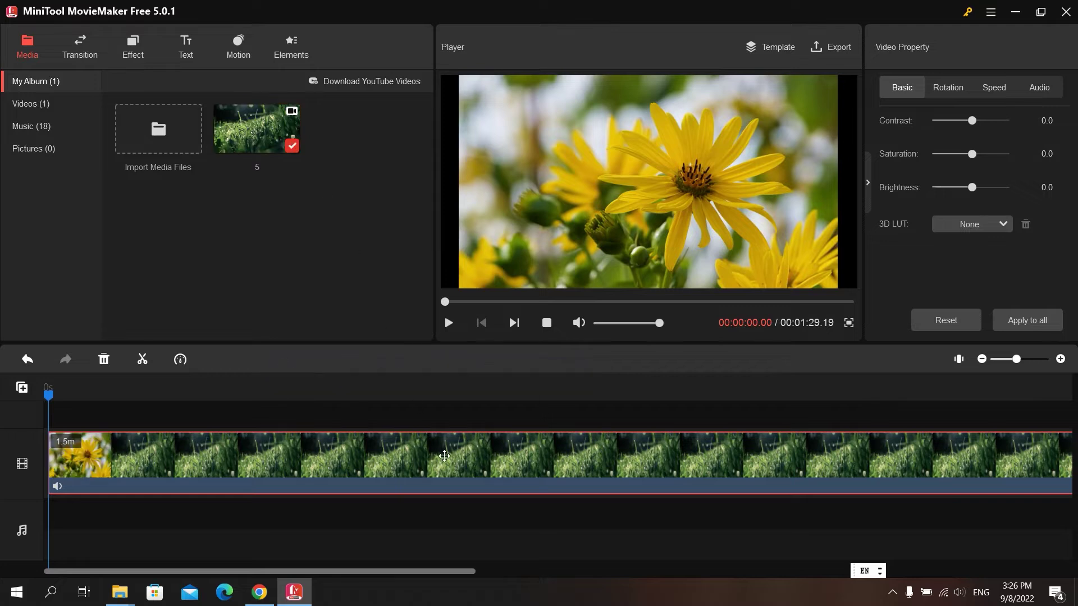
pyautogui.click(59, 487)
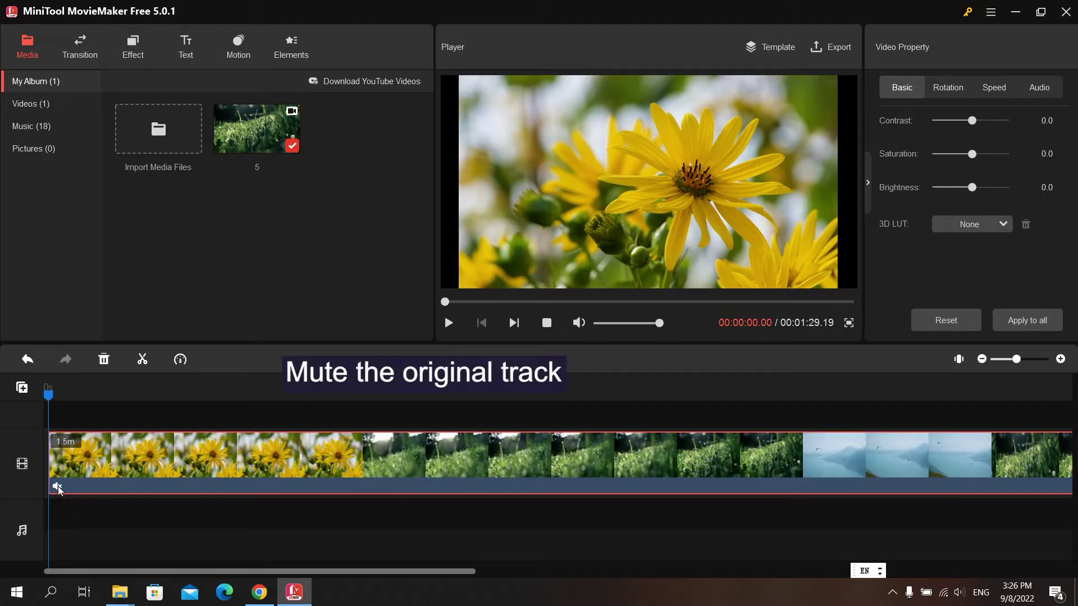
# - In the clip's audio properties, try 33% volume, re-mute it and deselect the clip
pyautogui.click(1040, 89)
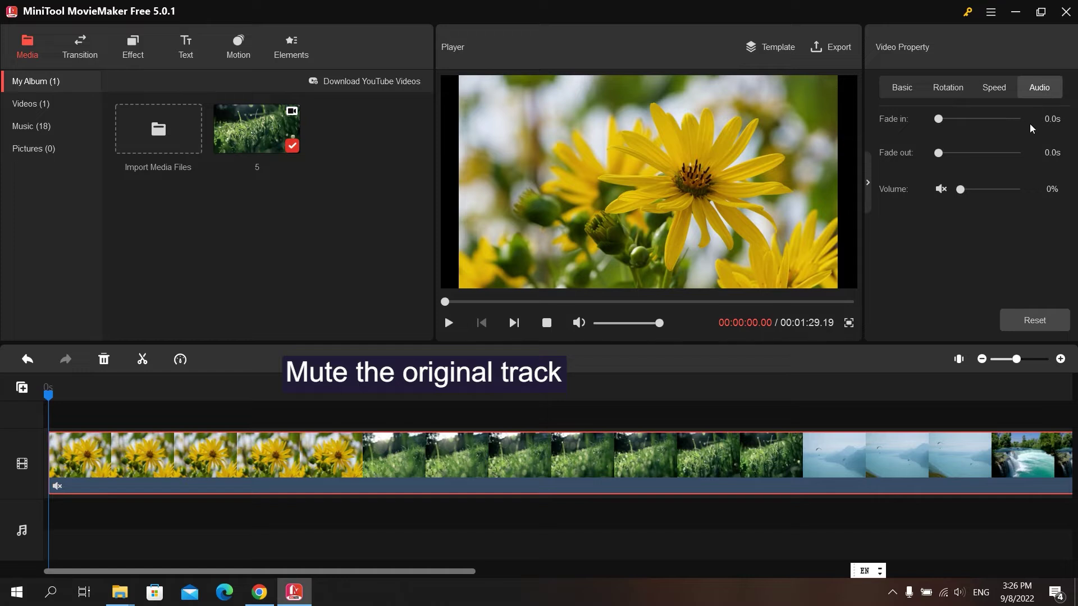
pyautogui.moveTo(960, 189)
pyautogui.mouseDown()
pyautogui.moveTo(1020, 189)
pyautogui.moveTo(979, 192)
pyautogui.mouseUp()
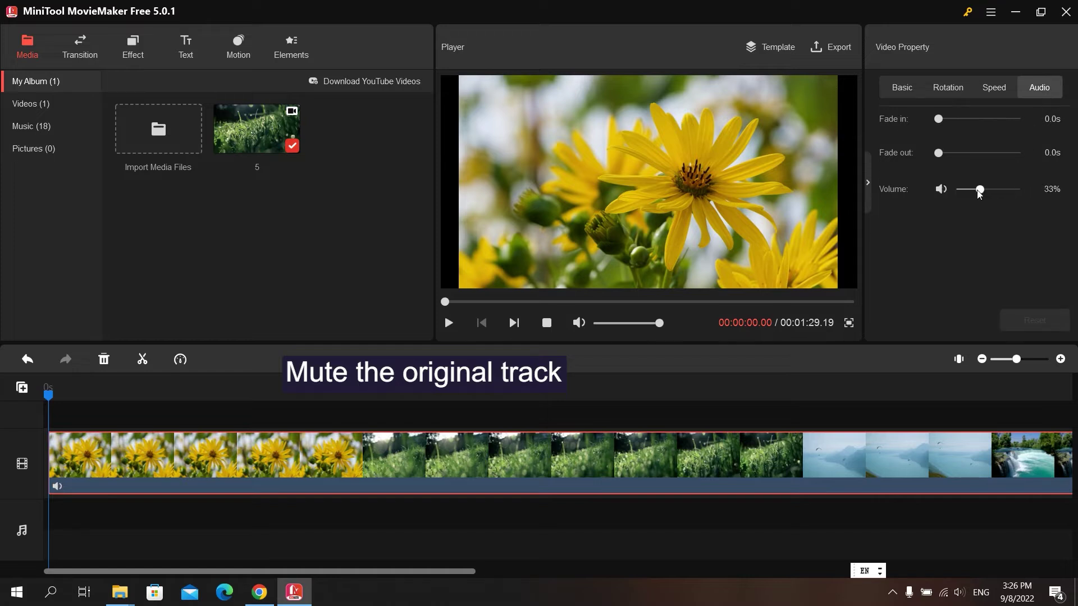
pyautogui.click(942, 191)
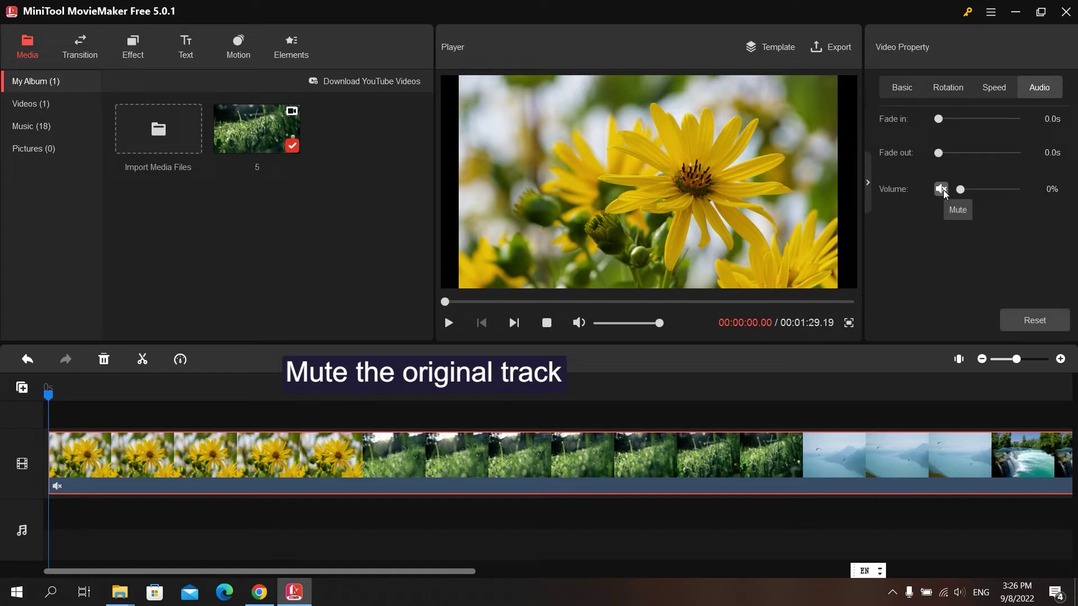
pyautogui.click(275, 539)
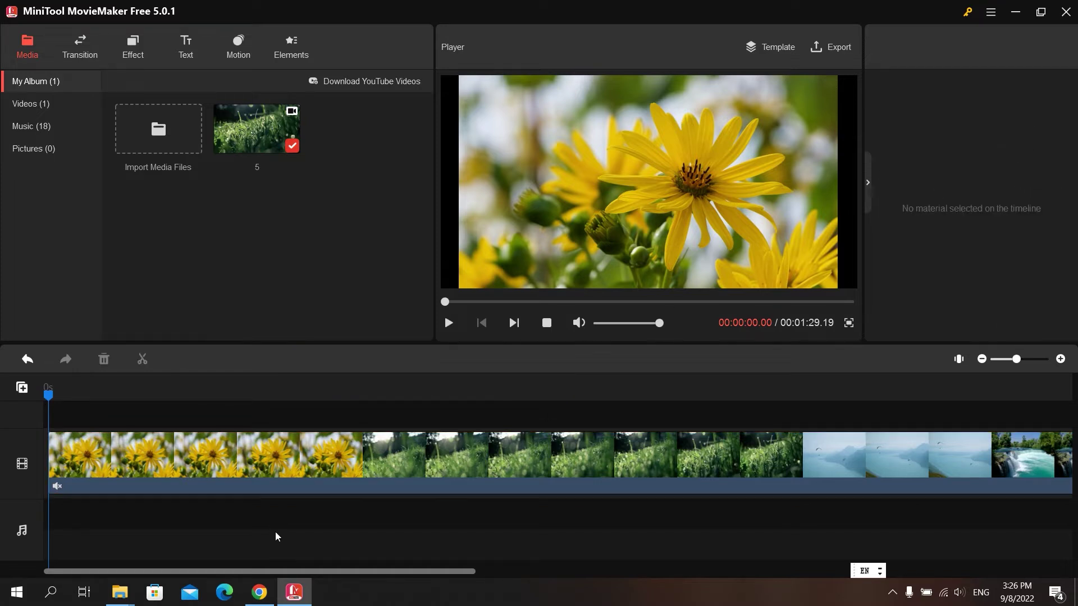
pyautogui.click(252, 494)
# - Add the built-in Ruthless track to the music track, then undo it
pyautogui.click(48, 129)
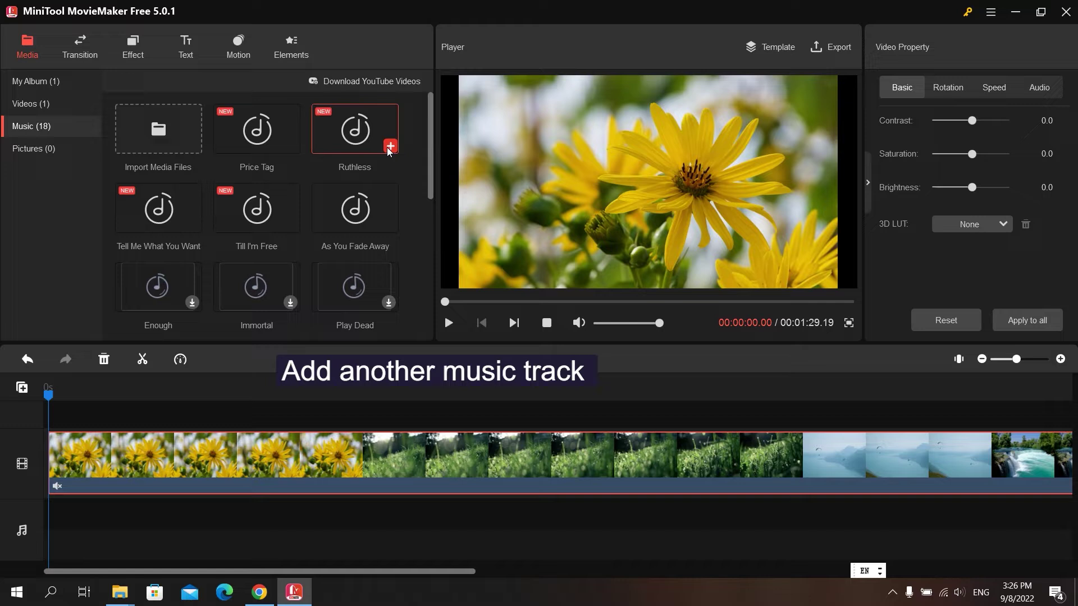
pyautogui.click(390, 147)
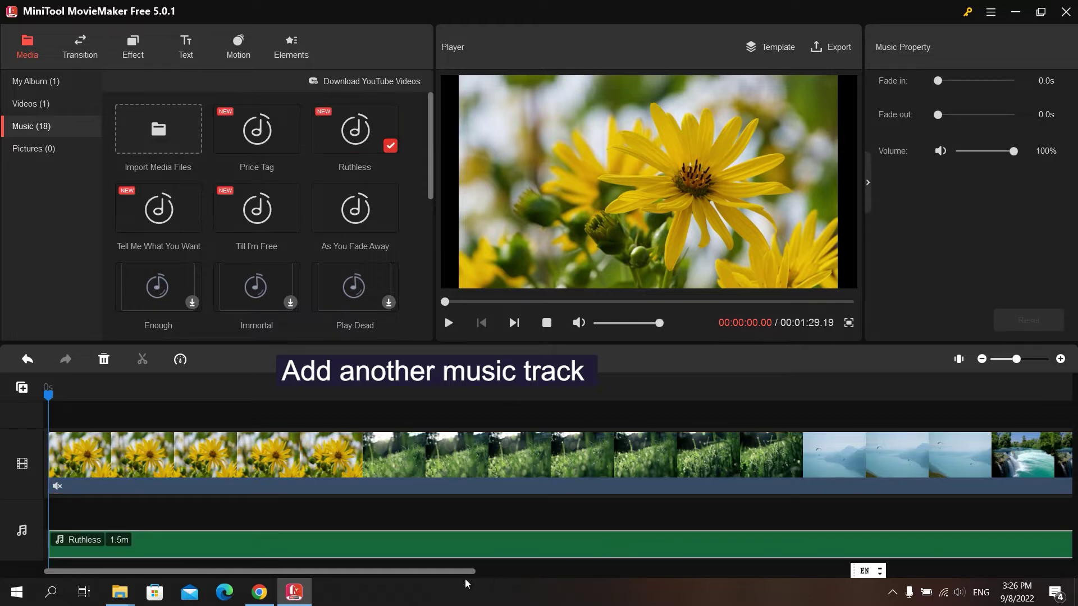
pyautogui.moveTo(470, 573)
pyautogui.mouseDown()
pyautogui.moveTo(673, 573)
pyautogui.moveTo(576, 574)
pyautogui.mouseUp()
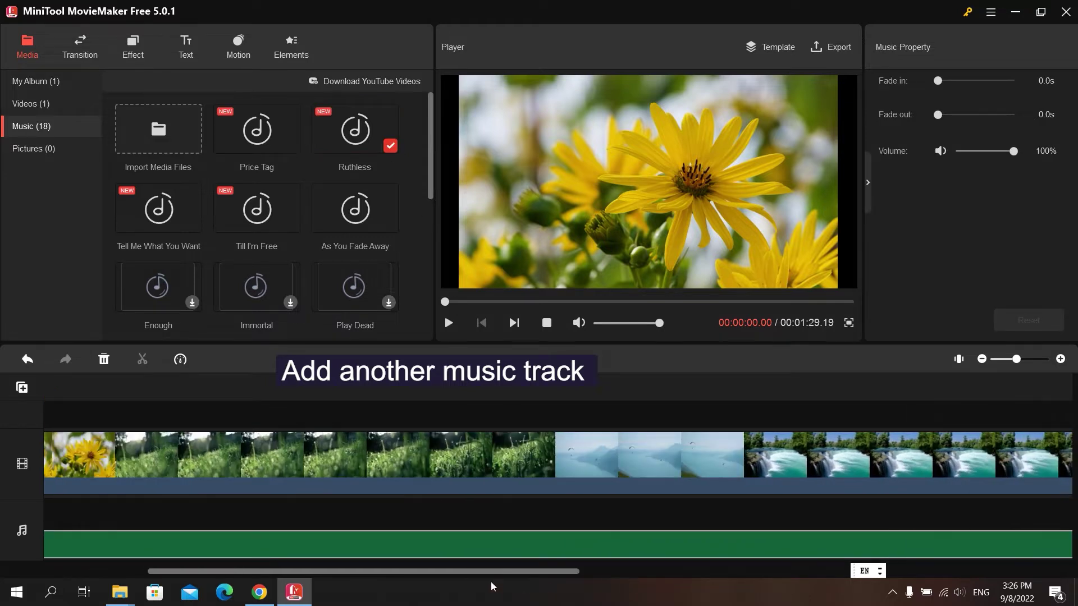
pyautogui.moveTo(509, 576); pyautogui.dragTo(355, 569)
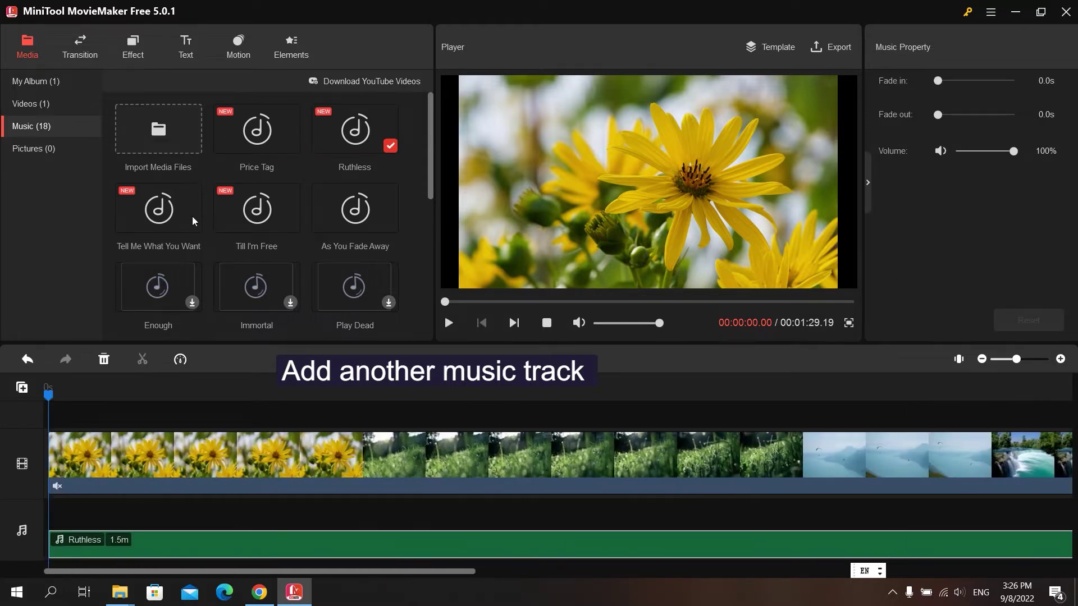
pyautogui.click(28, 360)
# - Import 1.mp3 and place it on the music track
pyautogui.click(169, 140)
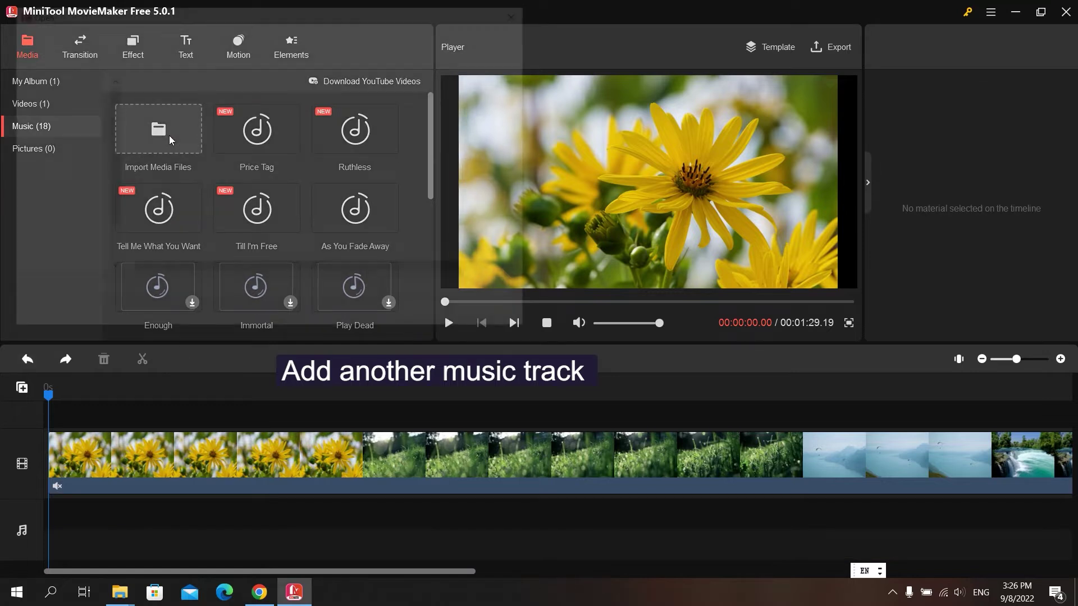
pyautogui.click(183, 118)
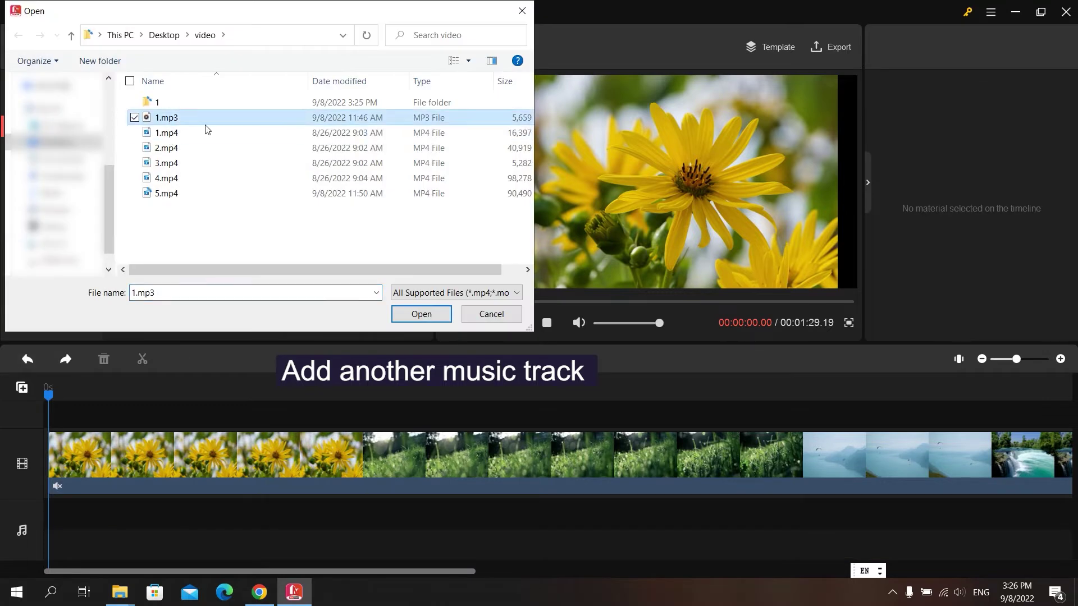
pyautogui.click(417, 312)
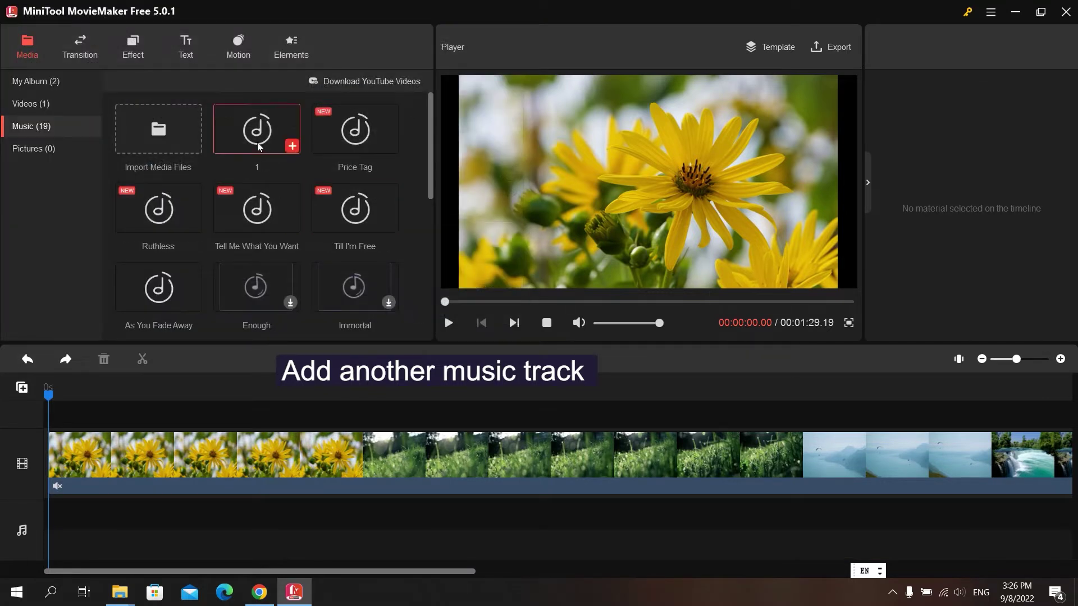
pyautogui.click(291, 146)
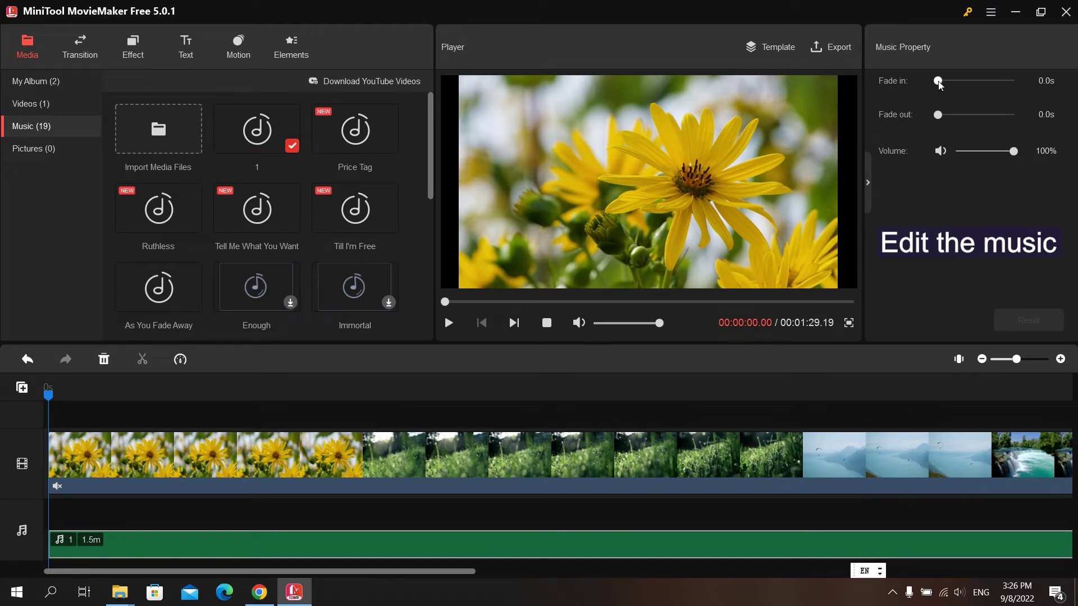
# - Set the music's fade-in to 27.0 s, fade-out to 33.0 s and volume to 89%
pyautogui.moveTo(938, 81); pyautogui.dragTo(956, 81)
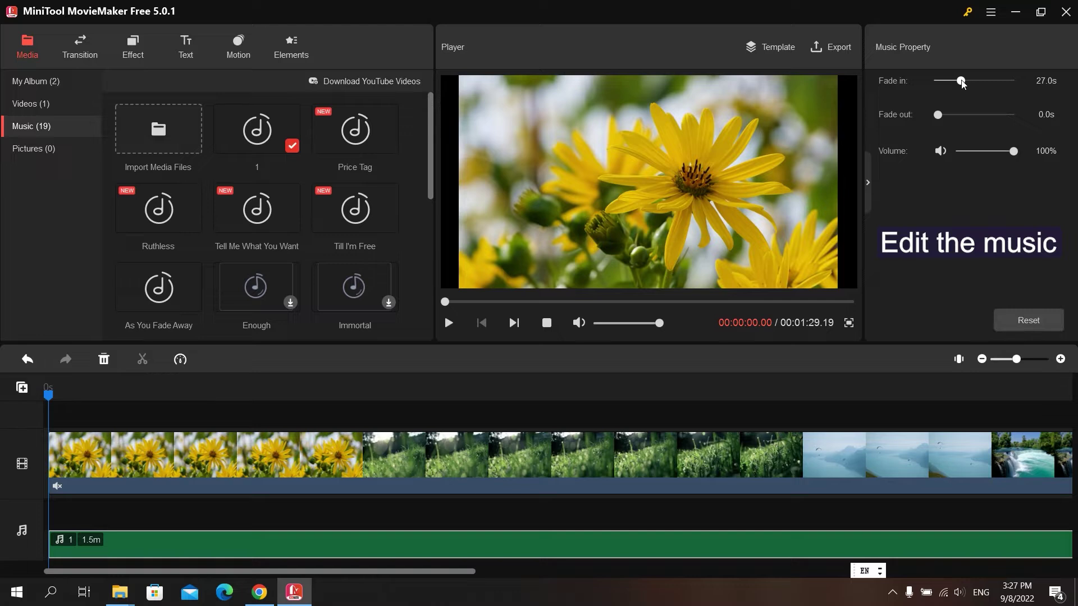
pyautogui.moveTo(938, 116); pyautogui.dragTo(953, 116)
pyautogui.moveTo(1013, 153); pyautogui.dragTo(995, 153)
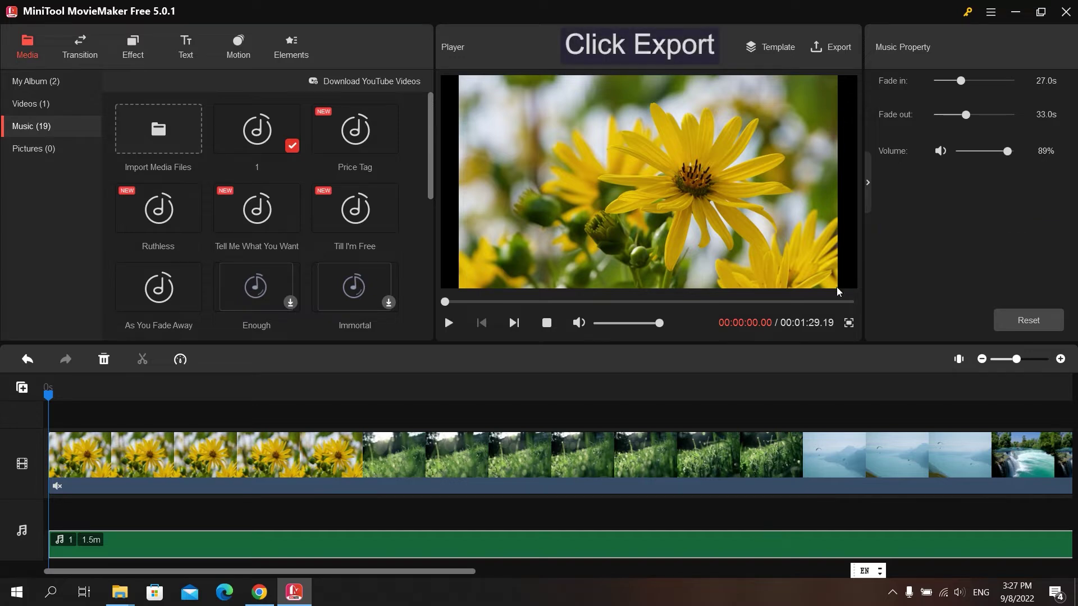
# - Export the movie as MP4 Video-1.mp4 to the Desktop and dismiss the completion message
pyautogui.click(835, 50)
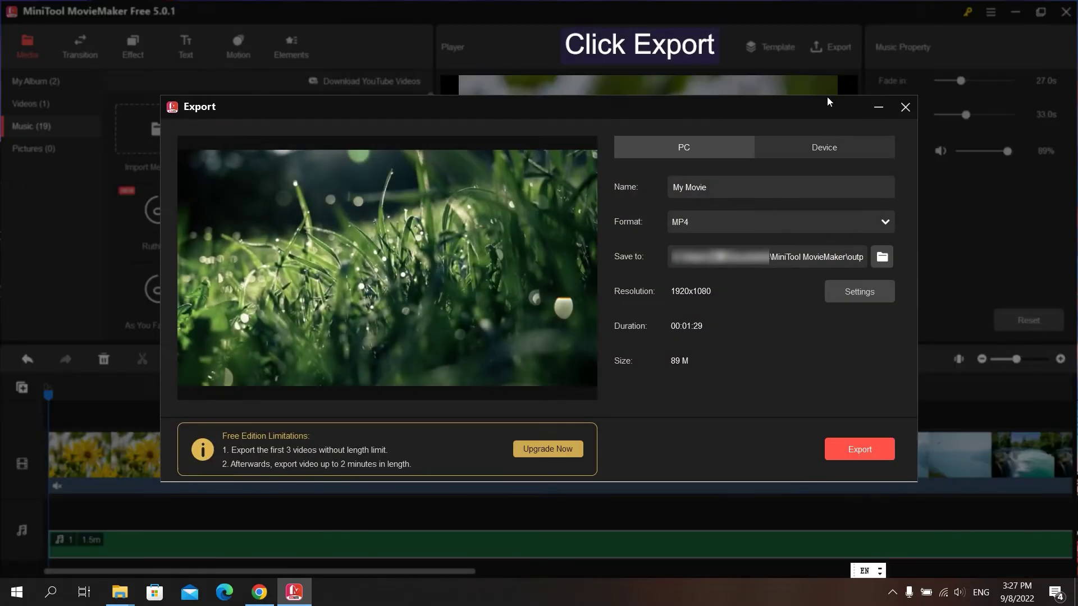
pyautogui.write('V')
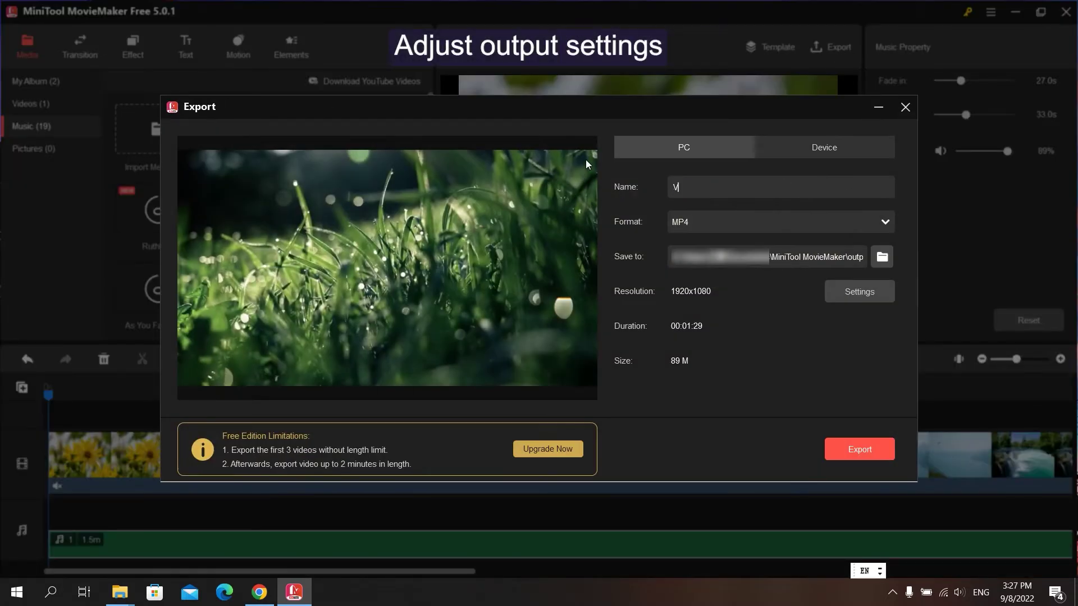
pyautogui.write('ideo-1')
pyautogui.click(884, 222)
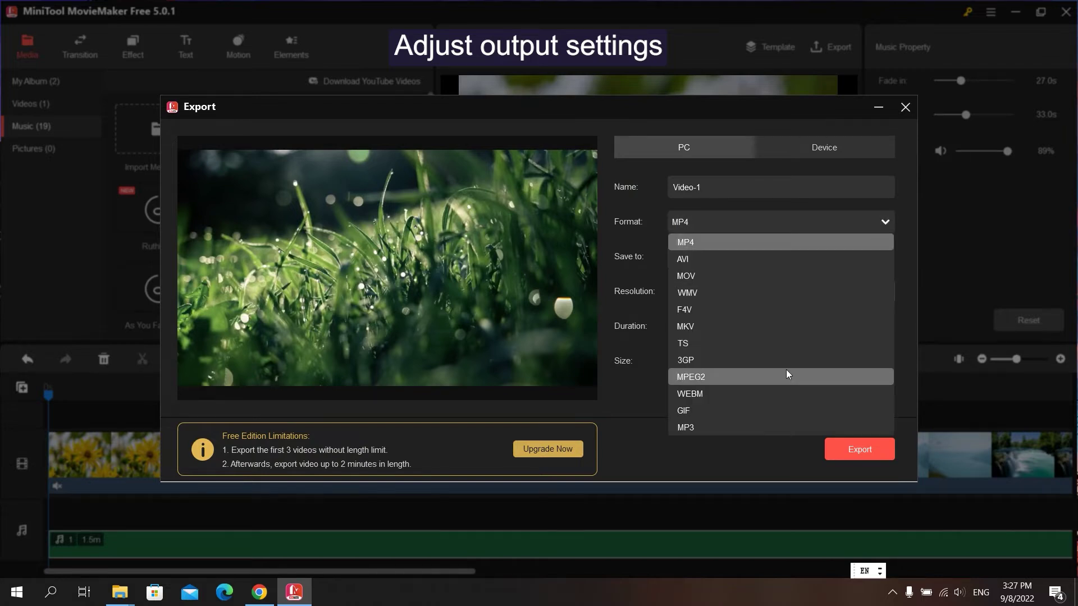
pyautogui.click(690, 243)
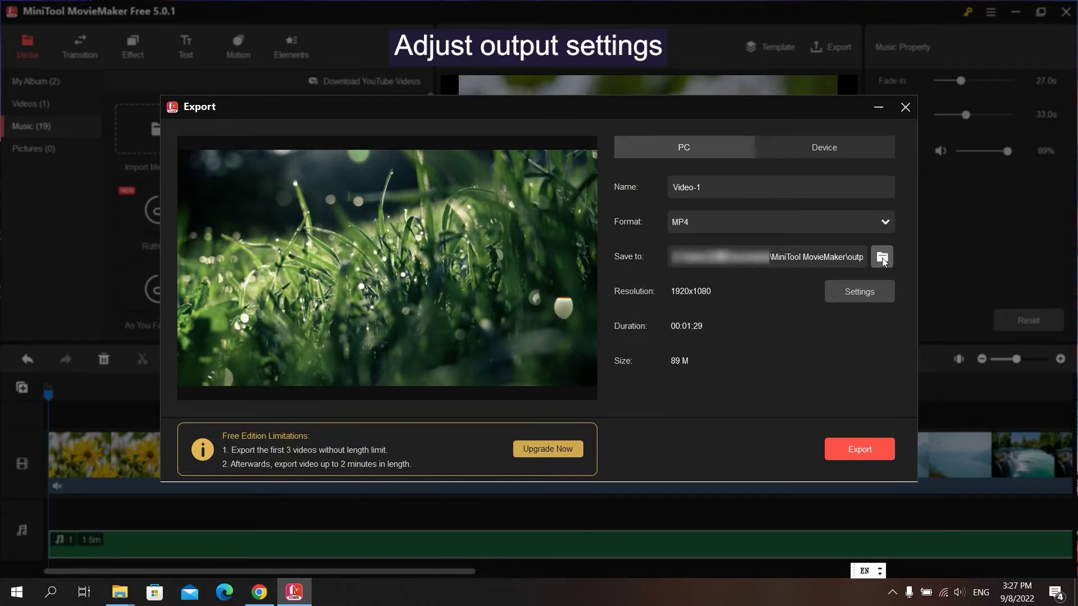
pyautogui.click(882, 257)
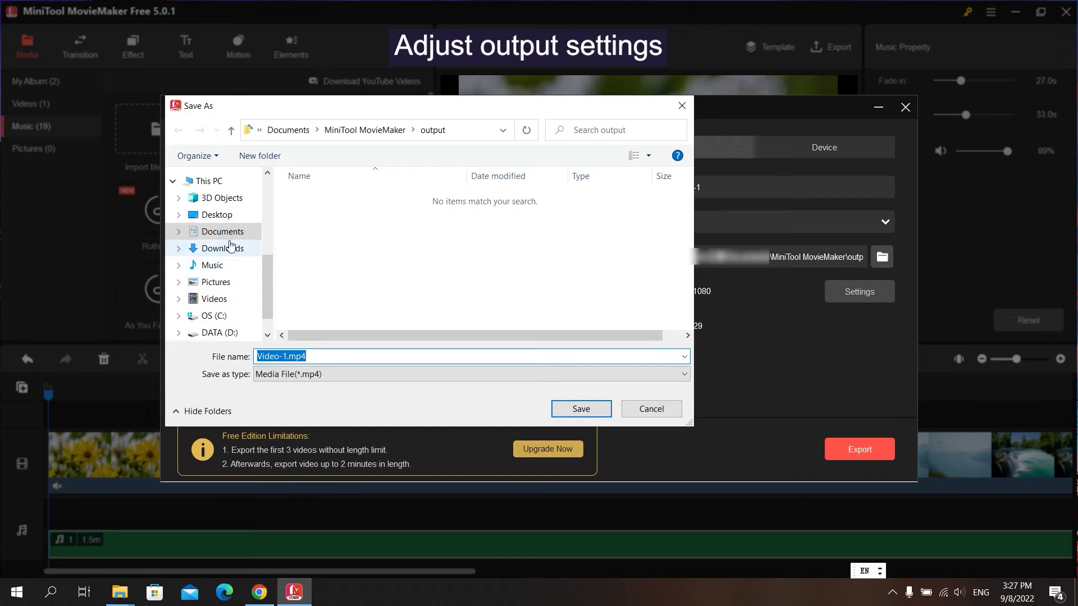
pyautogui.click(221, 216)
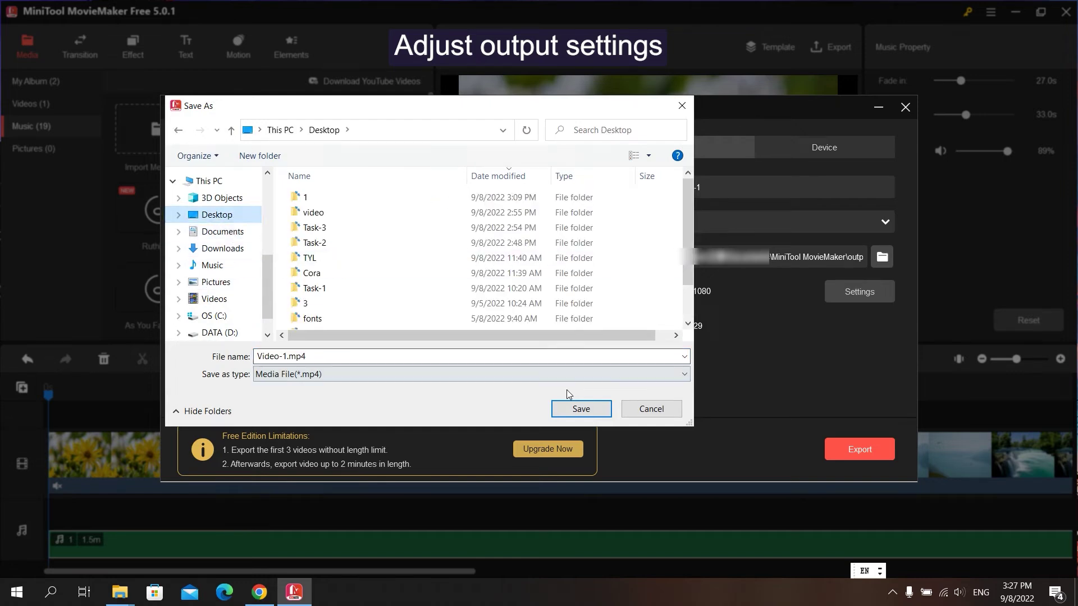
pyautogui.click(580, 408)
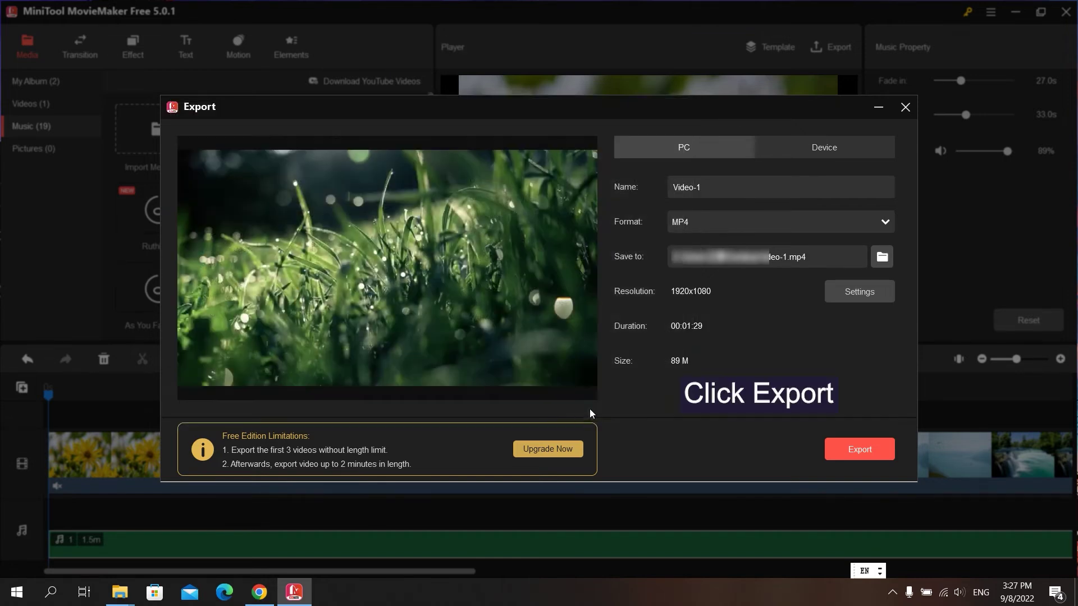
pyautogui.click(857, 450)
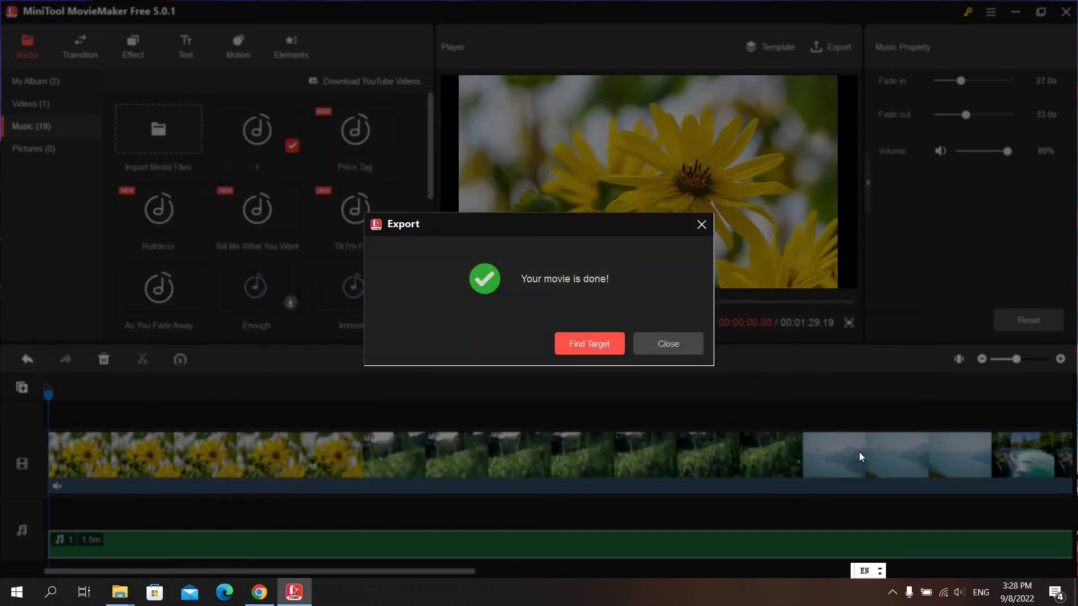
pyautogui.click(672, 343)
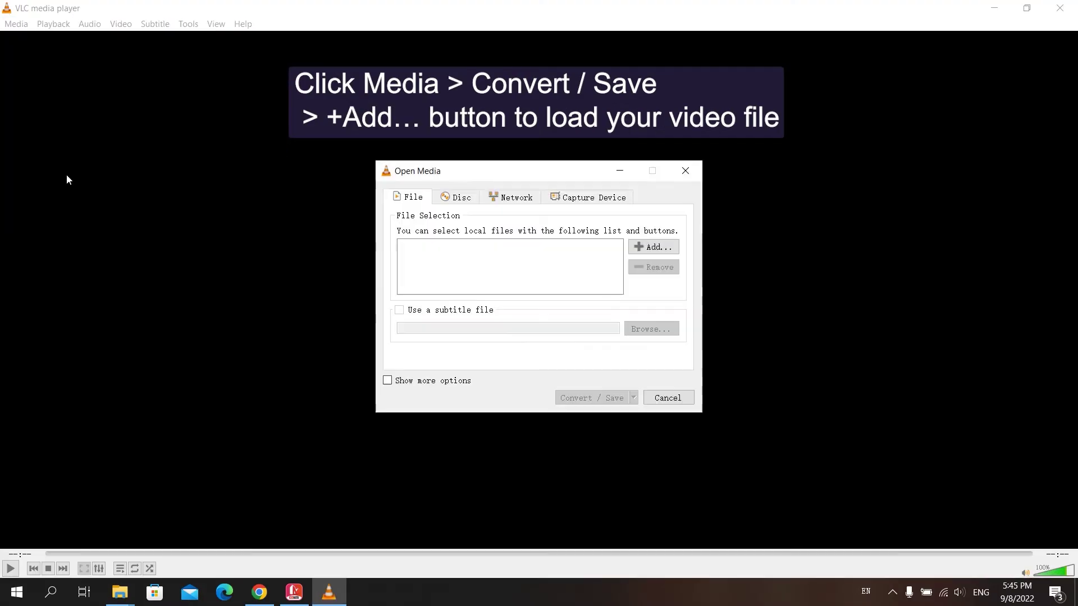
# - Add 7.mp4 as the source video in VLC's Convert/Save dialog
pyautogui.click(648, 247)
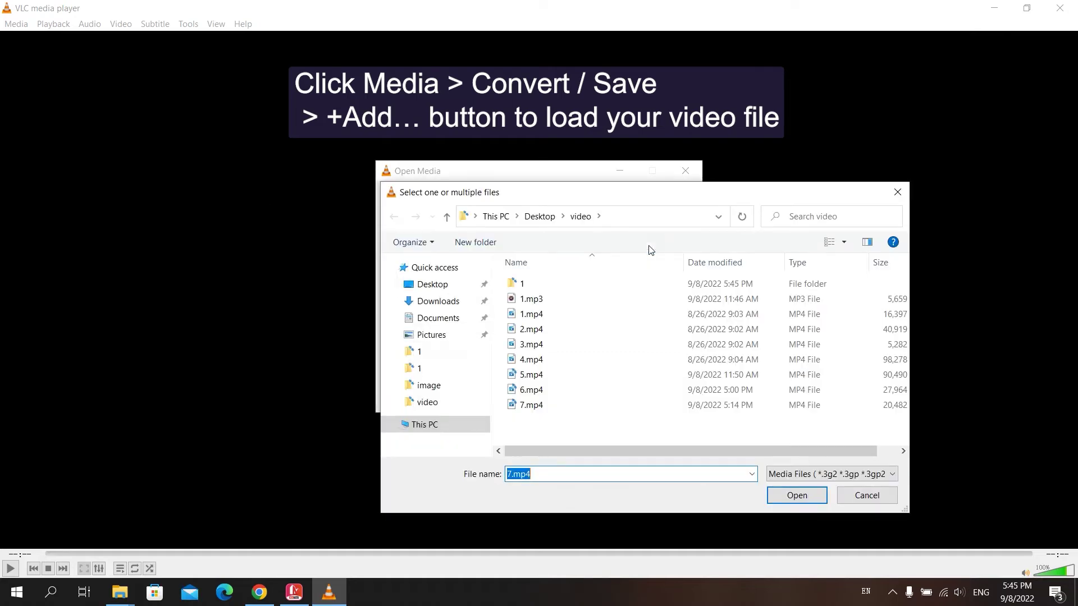
pyautogui.click(556, 409)
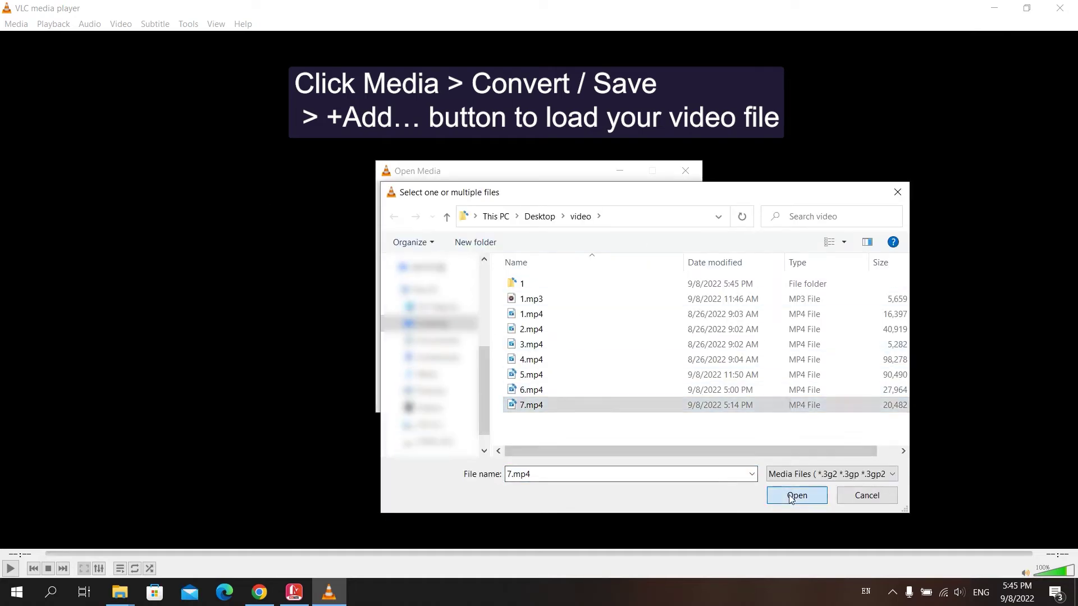
pyautogui.click(796, 495)
# - Enable synchronous playback with 1.mp3 as the extra media
pyautogui.click(387, 381)
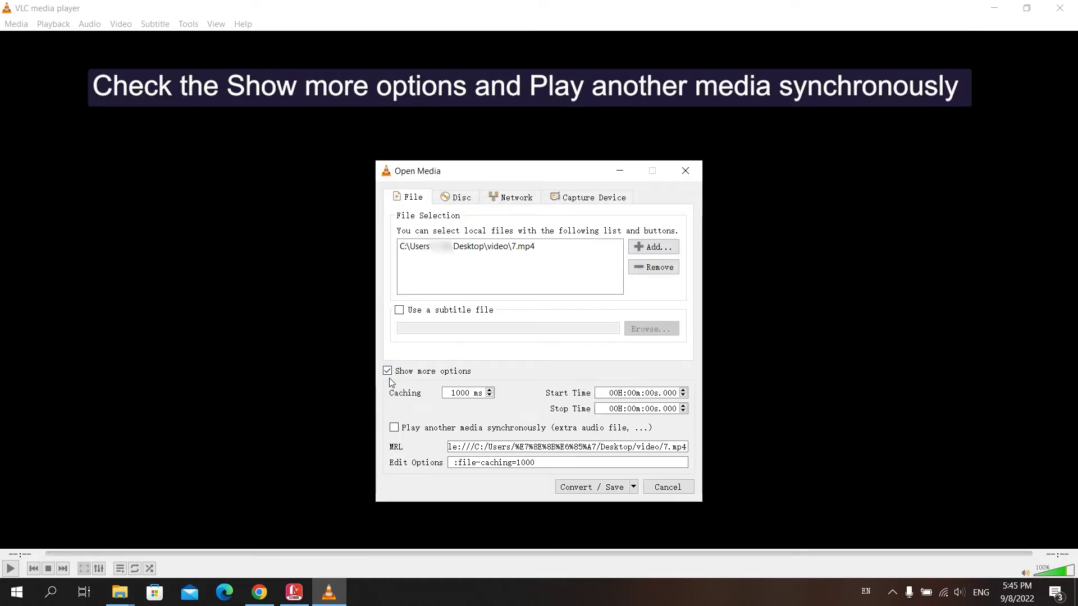
pyautogui.click(394, 428)
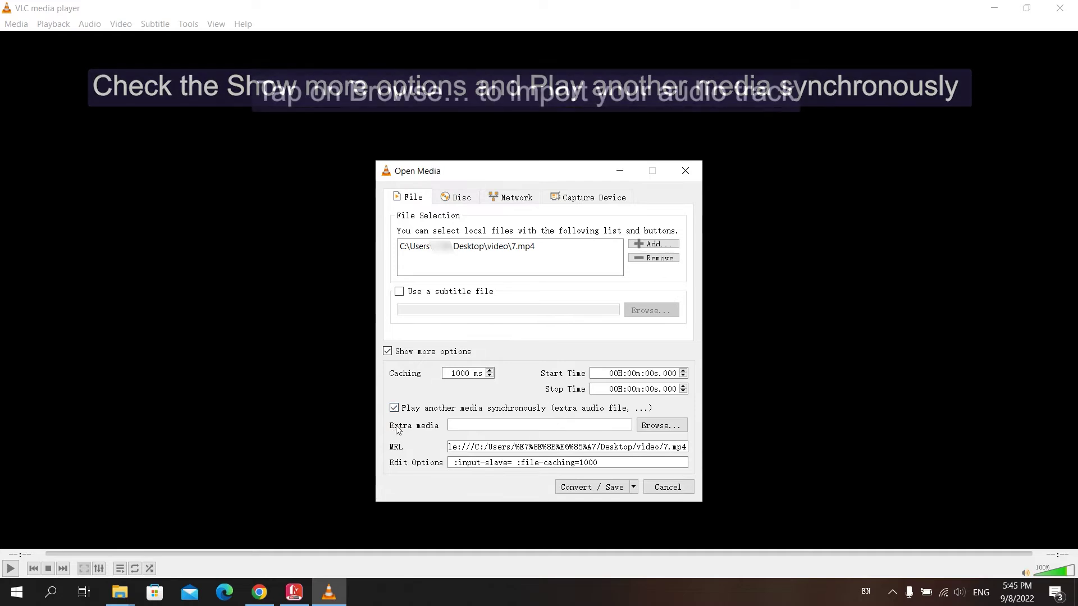
pyautogui.click(660, 425)
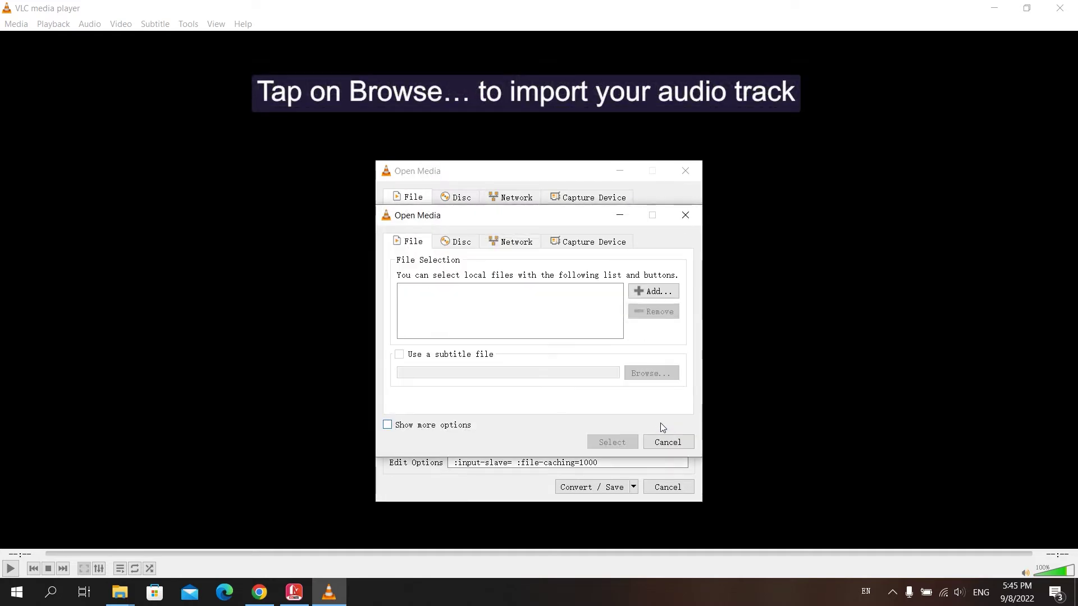
pyautogui.click(660, 291)
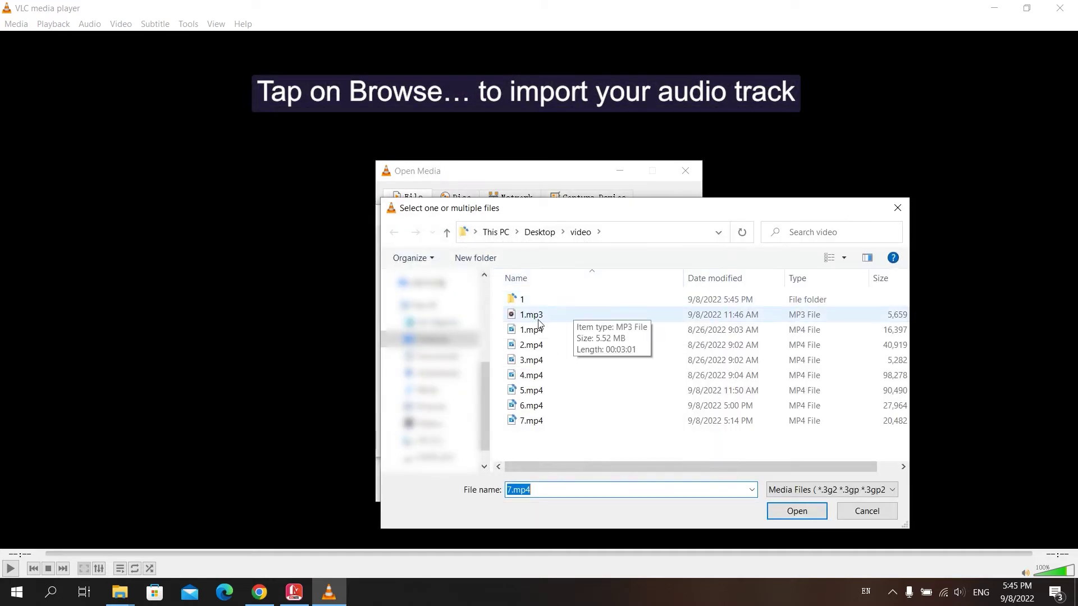
pyautogui.click(539, 318)
pyautogui.click(782, 511)
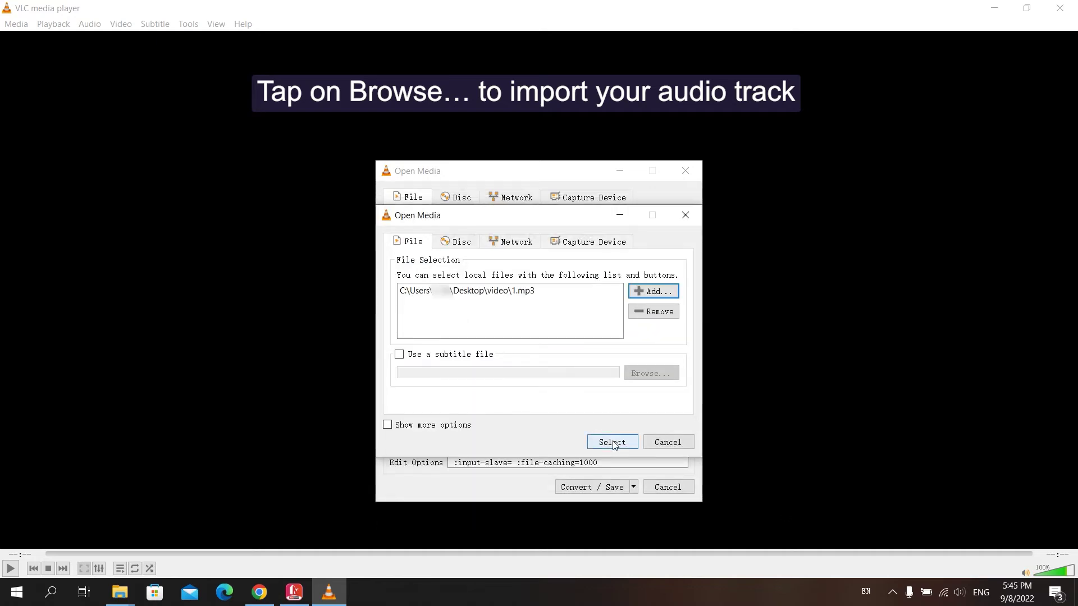
pyautogui.click(612, 442)
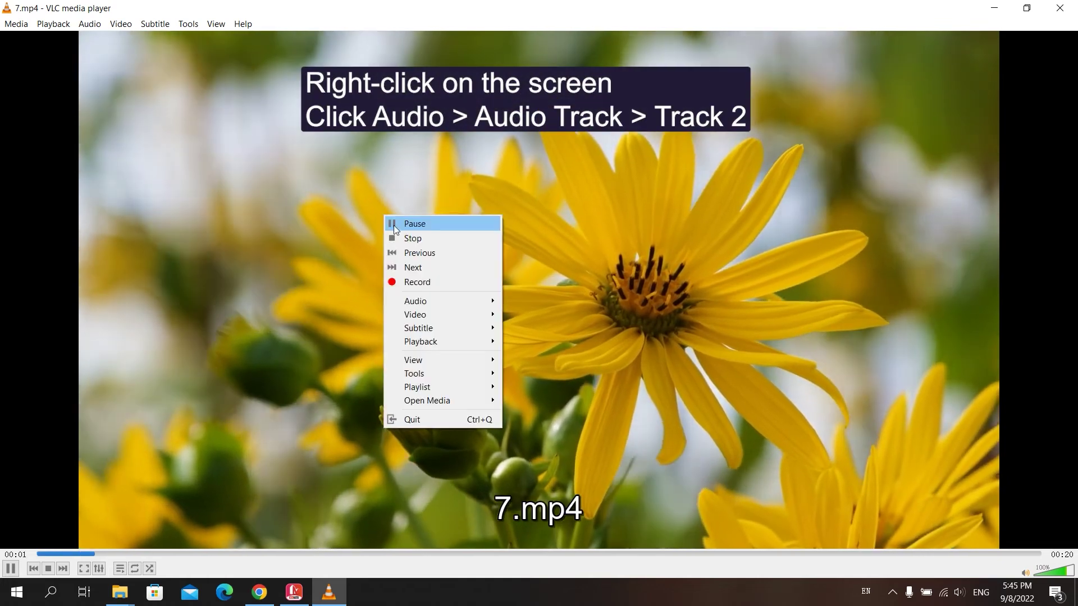
pyautogui.moveTo(541, 303)
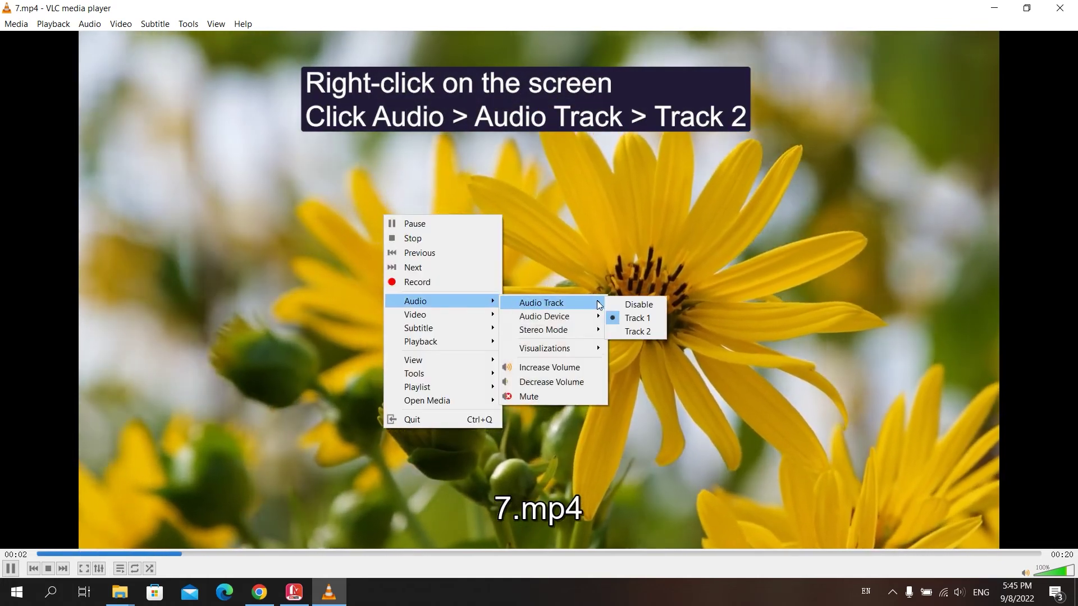
# - Switch 7.mp4 playback to audio Track 2, the added music
pyautogui.click(642, 334)
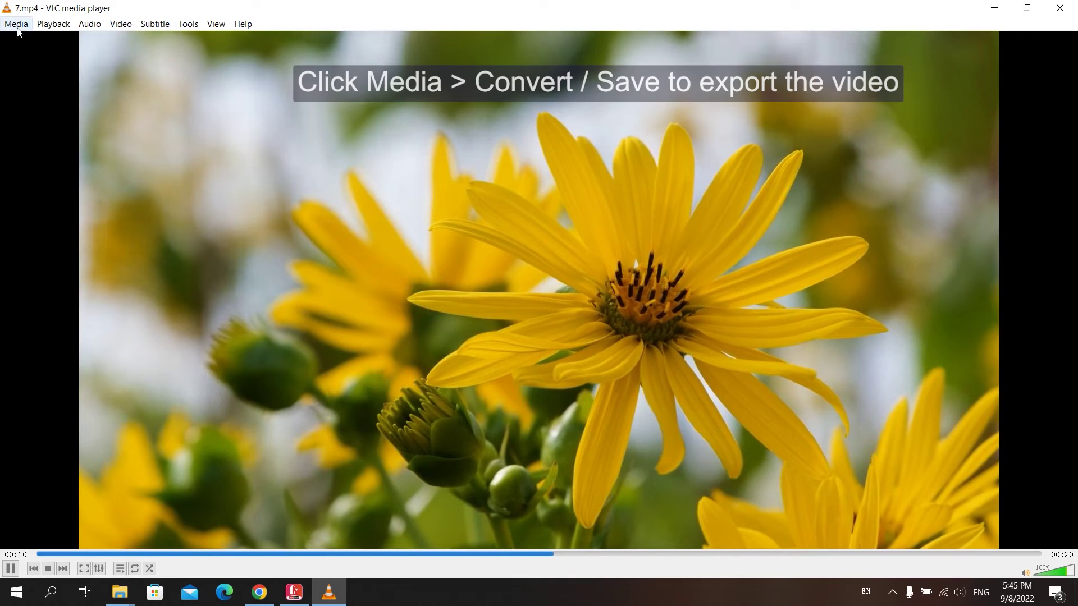
# - Set up a conversion using the Video - H.264 + MP3 (MP4) profile
pyautogui.click(16, 24)
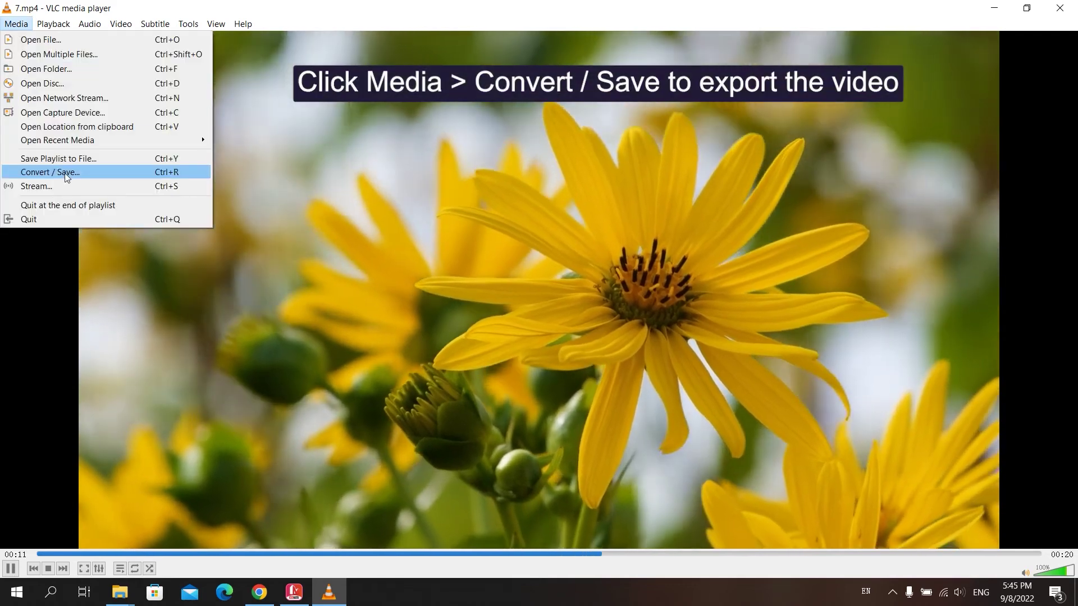
pyautogui.click(65, 172)
pyautogui.click(611, 443)
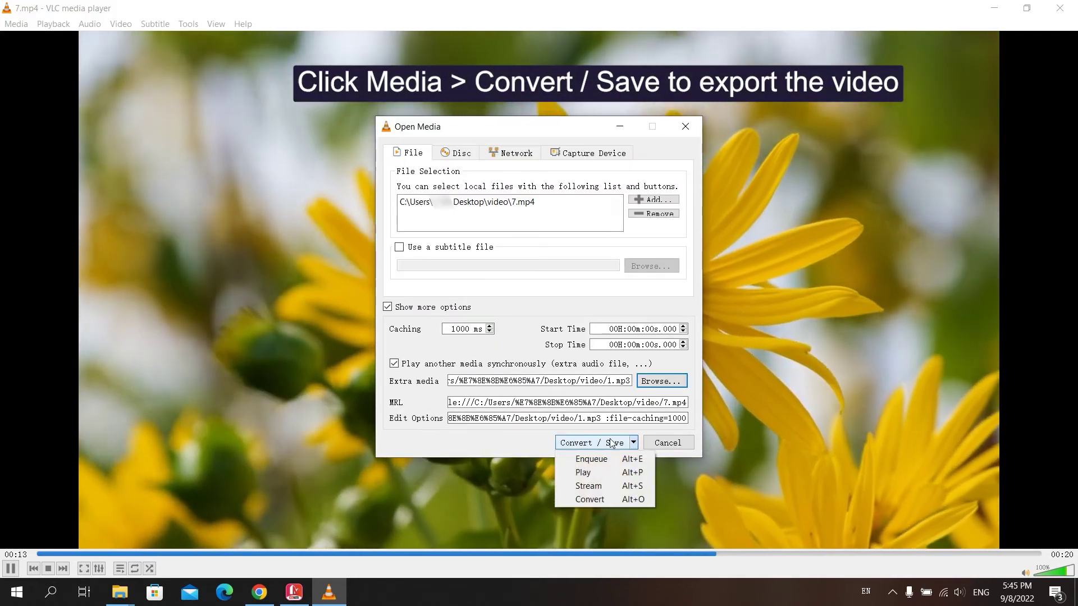
pyautogui.click(595, 440)
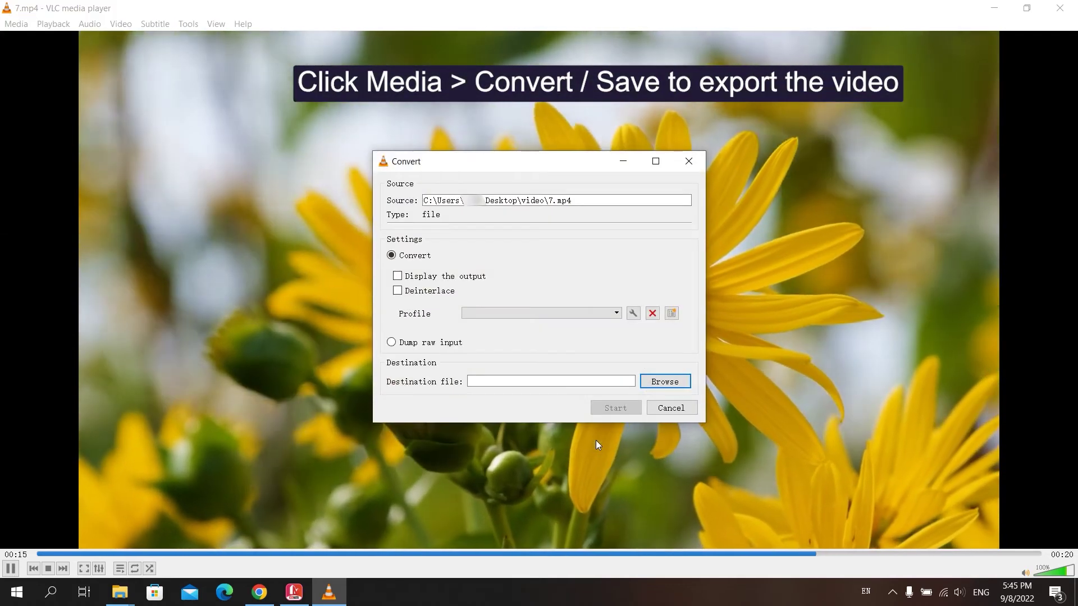
pyautogui.click(617, 313)
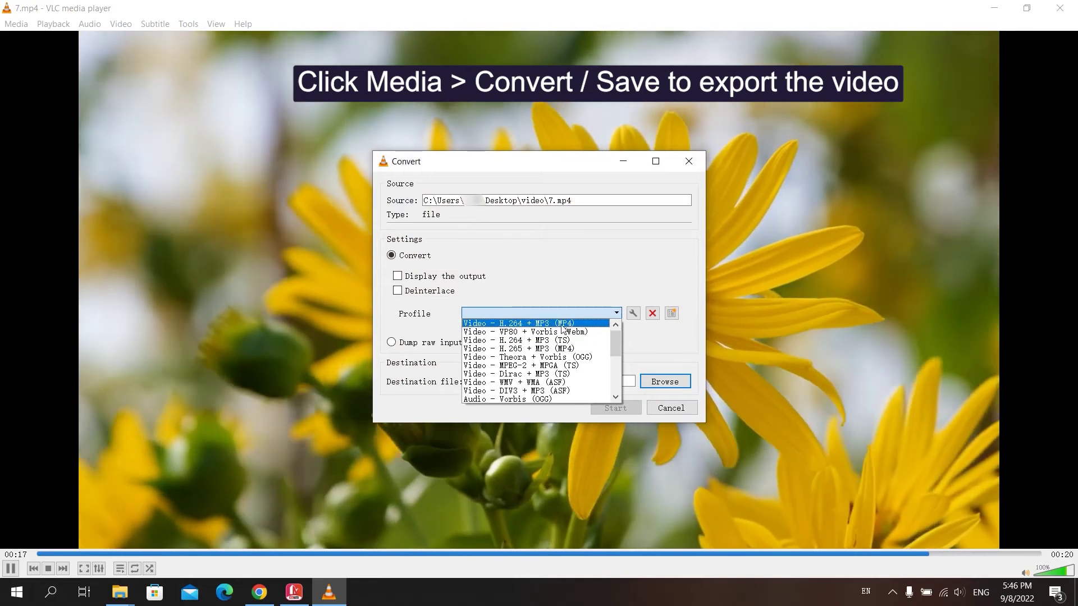
pyautogui.click(561, 326)
# - Save the output as new.mp4 on the Desktop and start converting
pyautogui.click(652, 382)
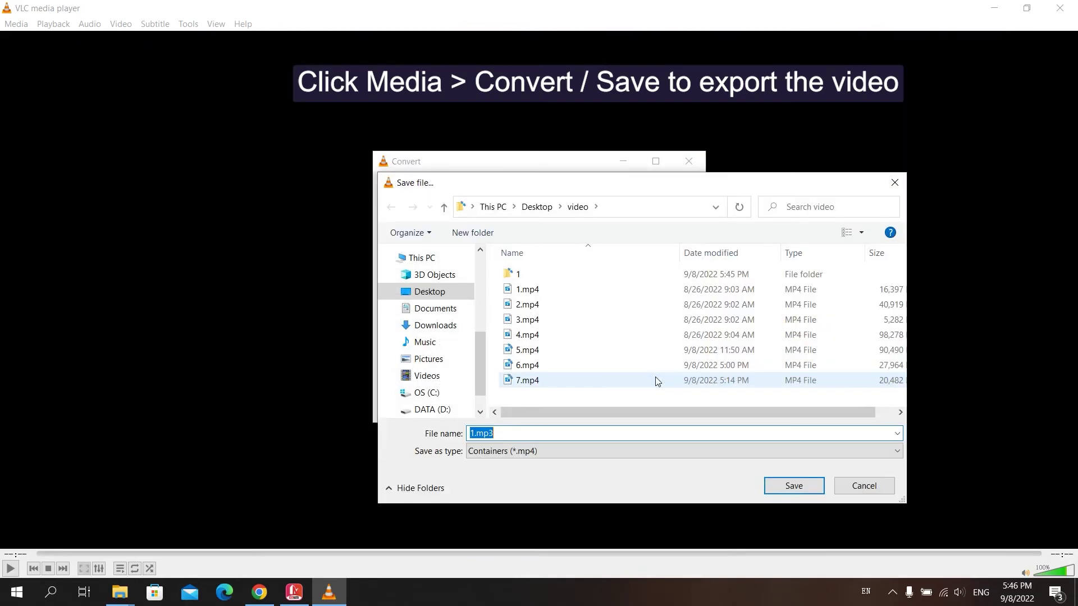
pyautogui.moveTo(589, 381)
pyautogui.write('new')
pyautogui.click(429, 294)
pyautogui.click(791, 486)
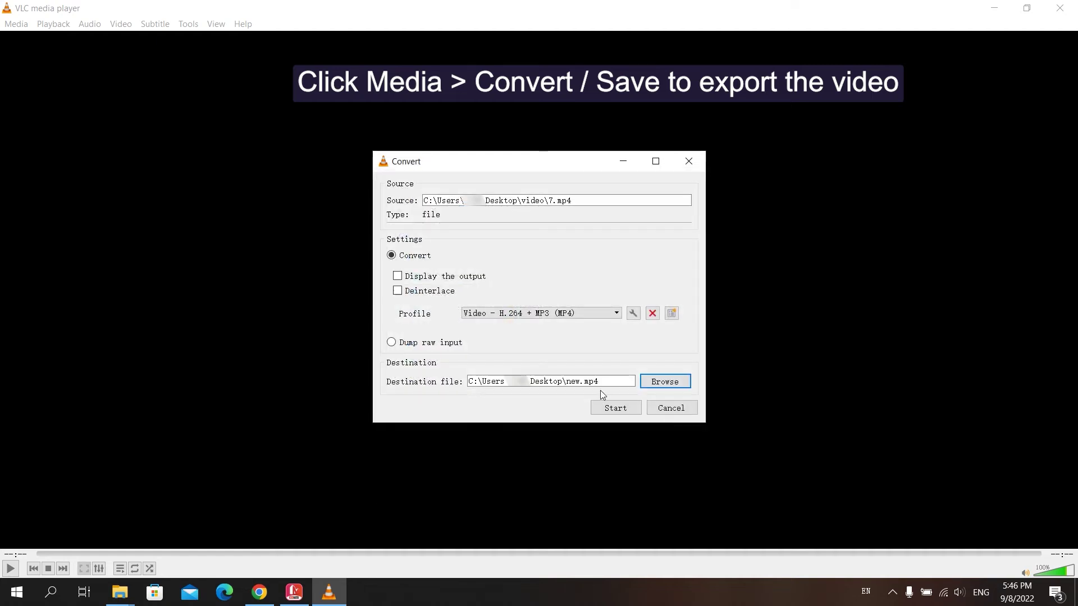
pyautogui.click(615, 408)
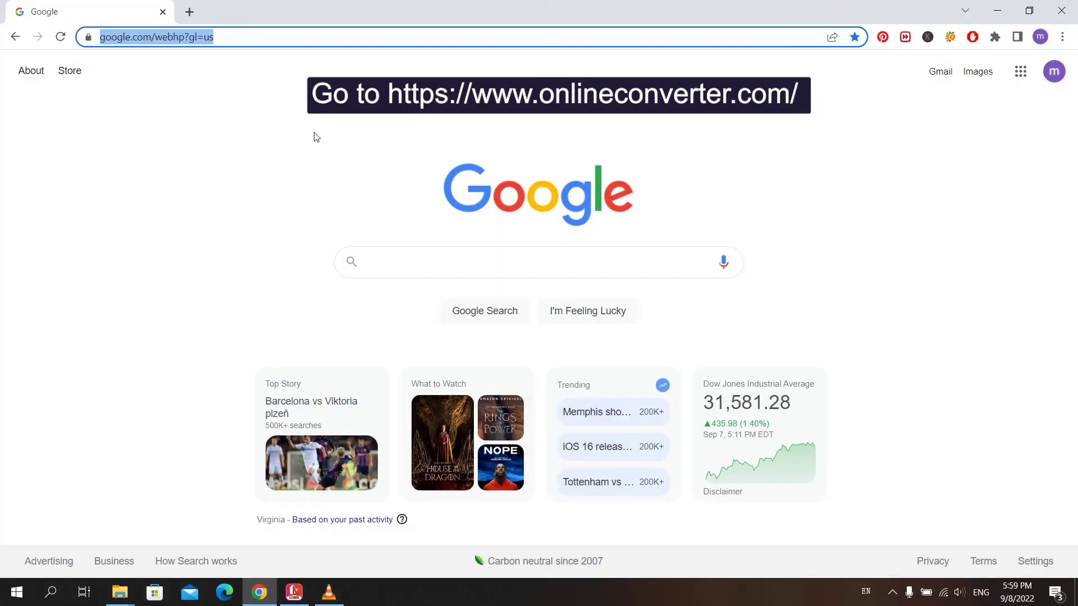
# - Replace Chrome's current address with onlineconverter.com and load it
pyautogui.press('End')
pyautogui.hotkey('ctrl', 'a')
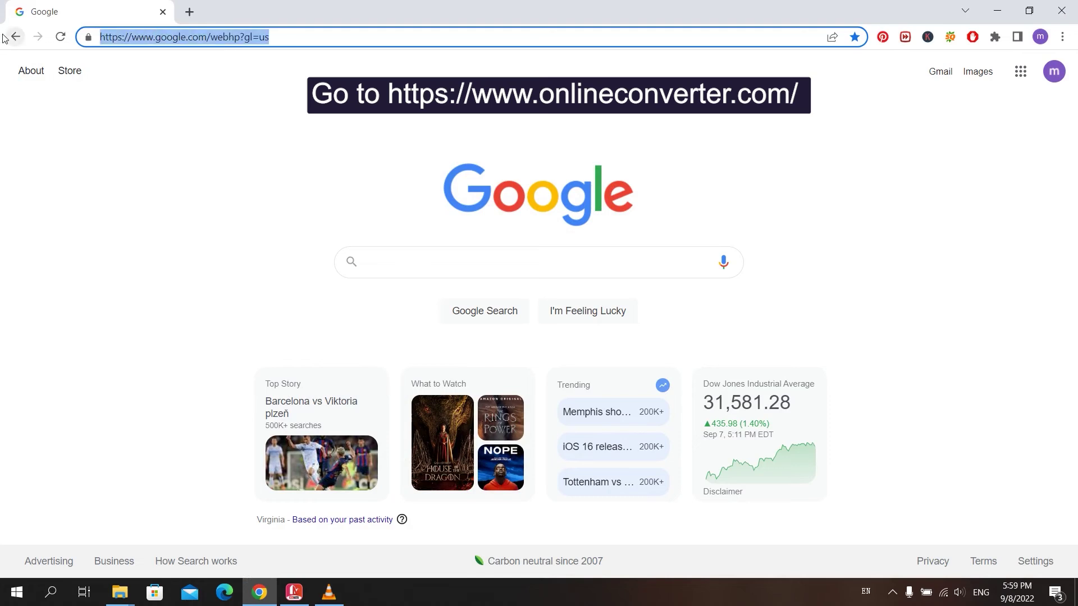
pyautogui.write('onlinec')
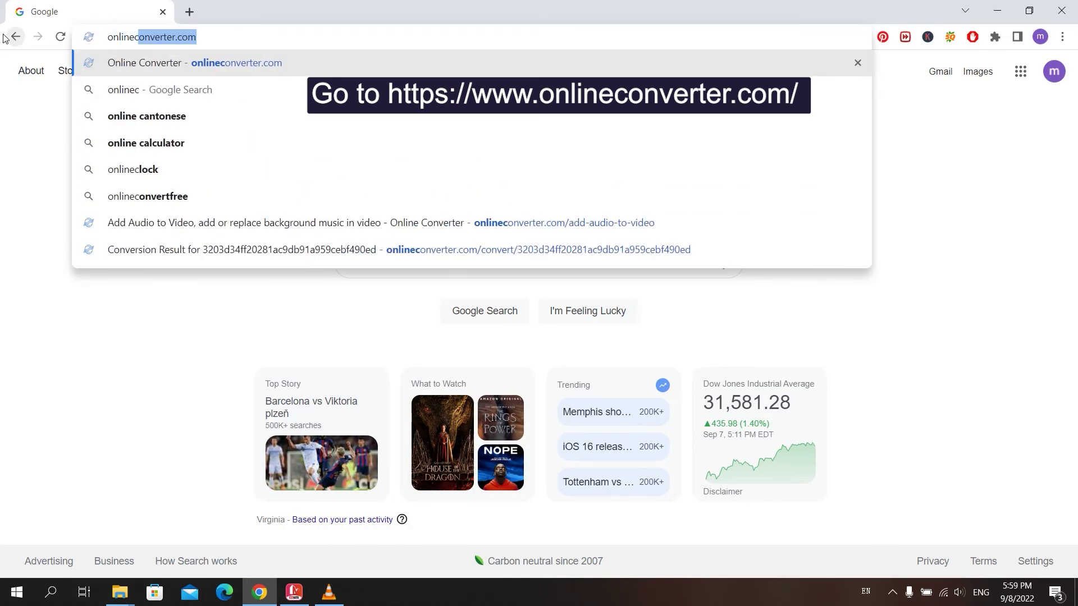
pyautogui.write('onverter.co')
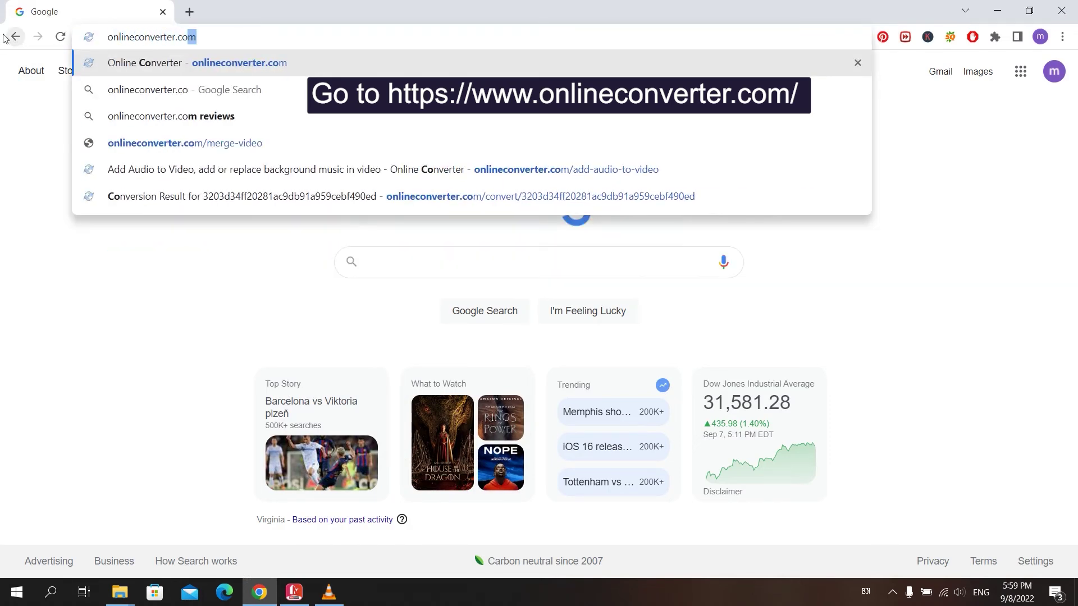
pyautogui.write('m')
pyautogui.press('Return')
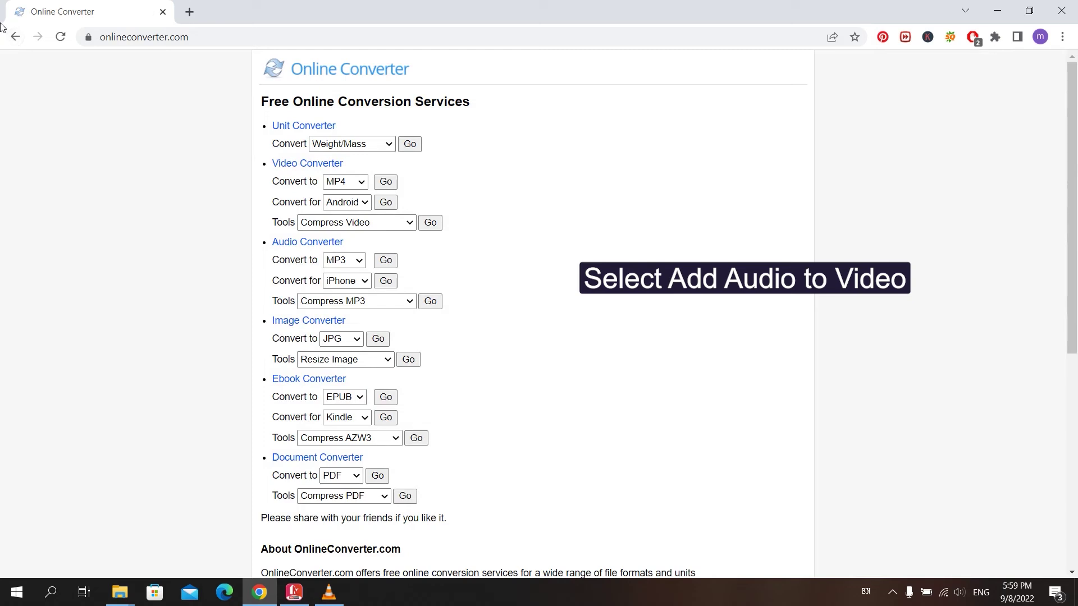
# - Open the Add Audio to Video tool and attach 7.mp4 as the video
pyautogui.click(401, 226)
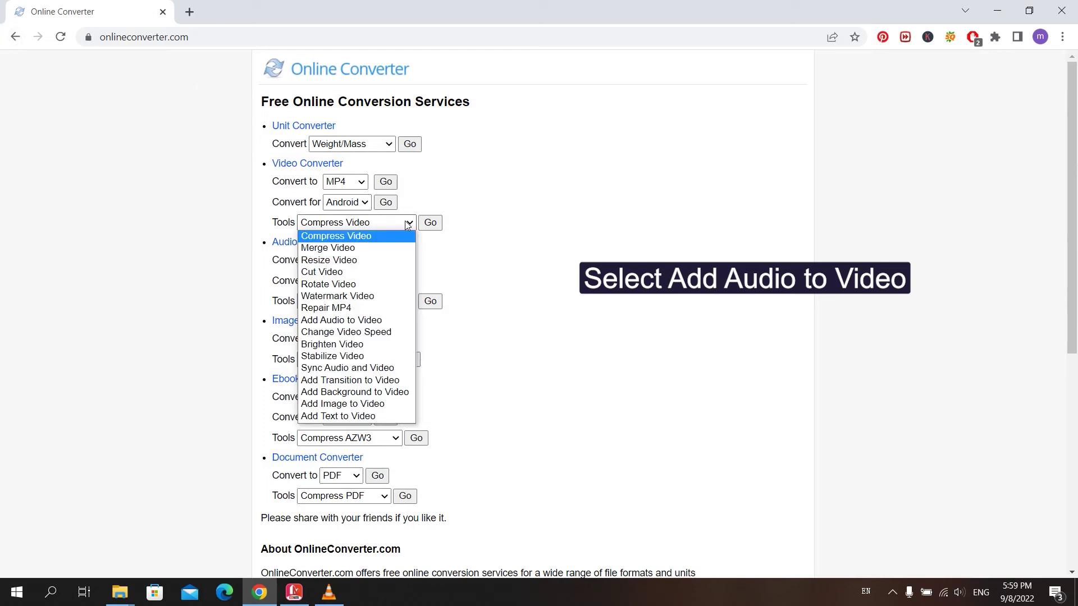
pyautogui.click(358, 324)
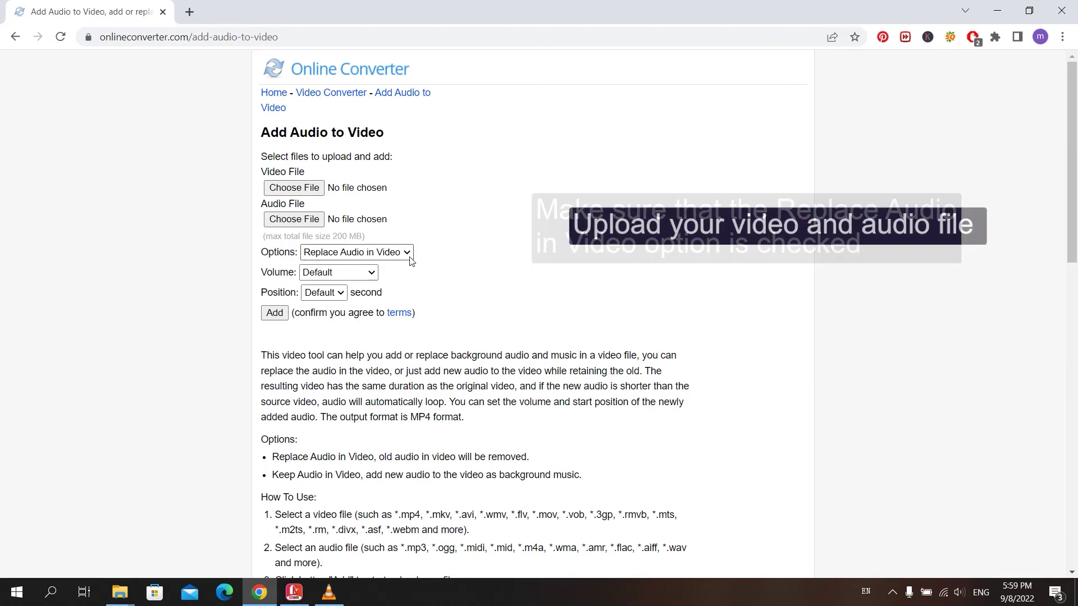
pyautogui.click(296, 189)
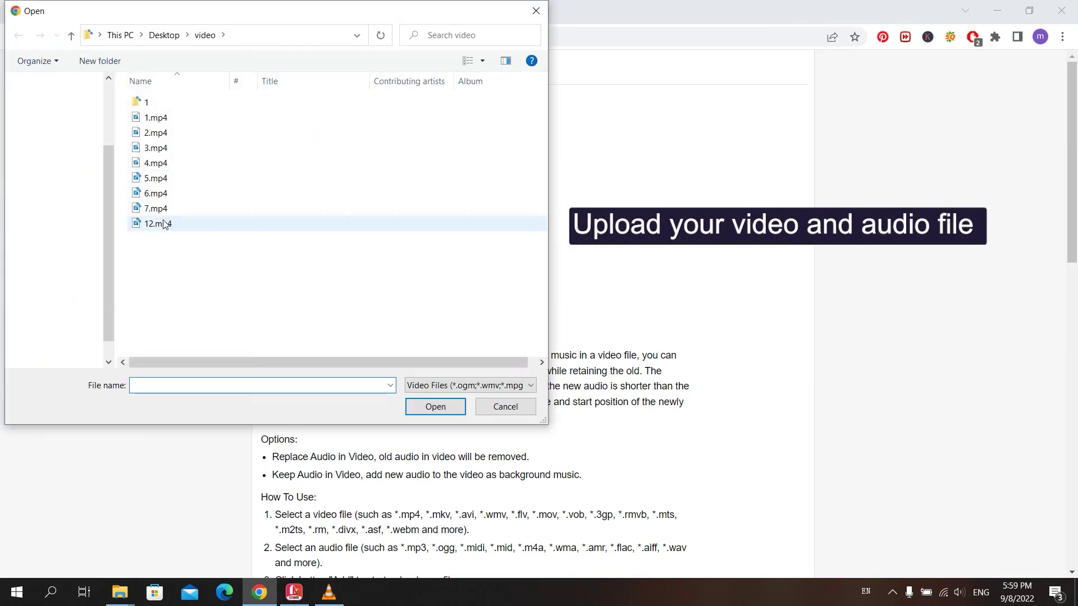
pyautogui.click(160, 208)
pyautogui.click(428, 411)
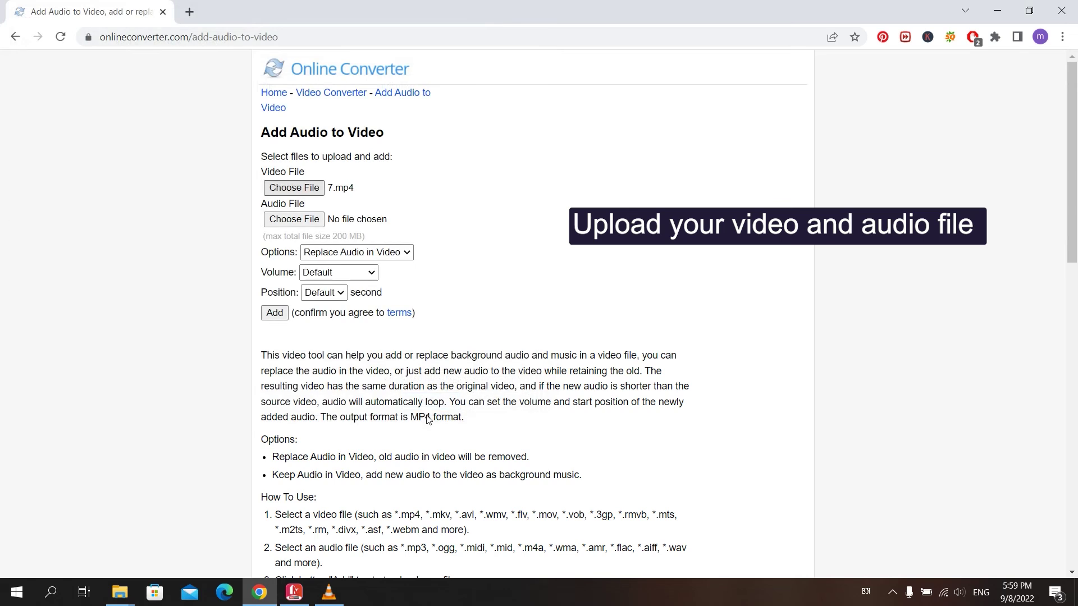
# - Attach 1.mp3 as the audio file
pyautogui.click(297, 223)
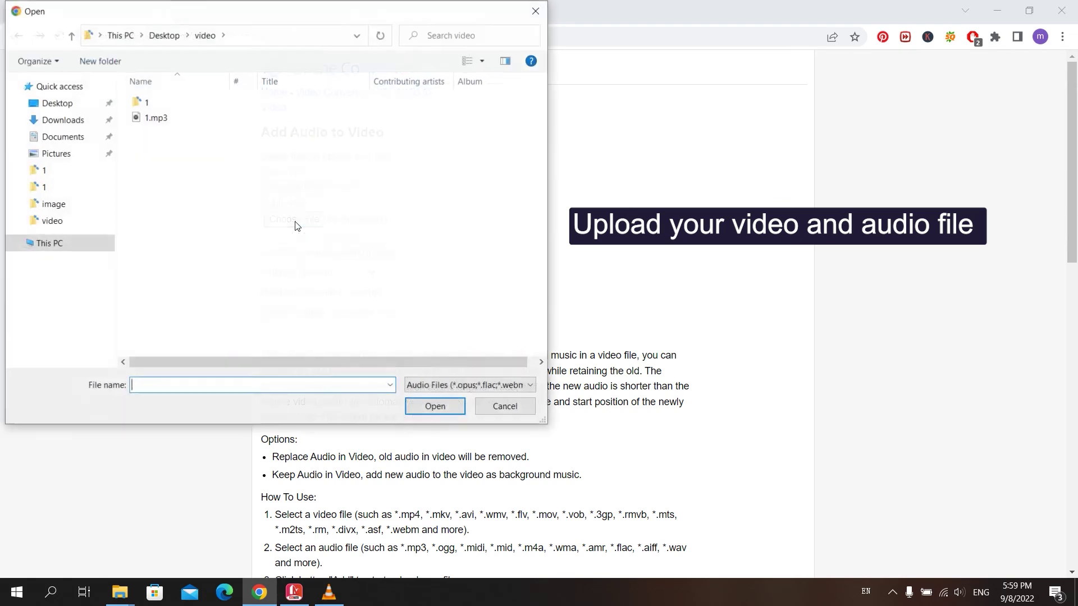
pyautogui.click(161, 118)
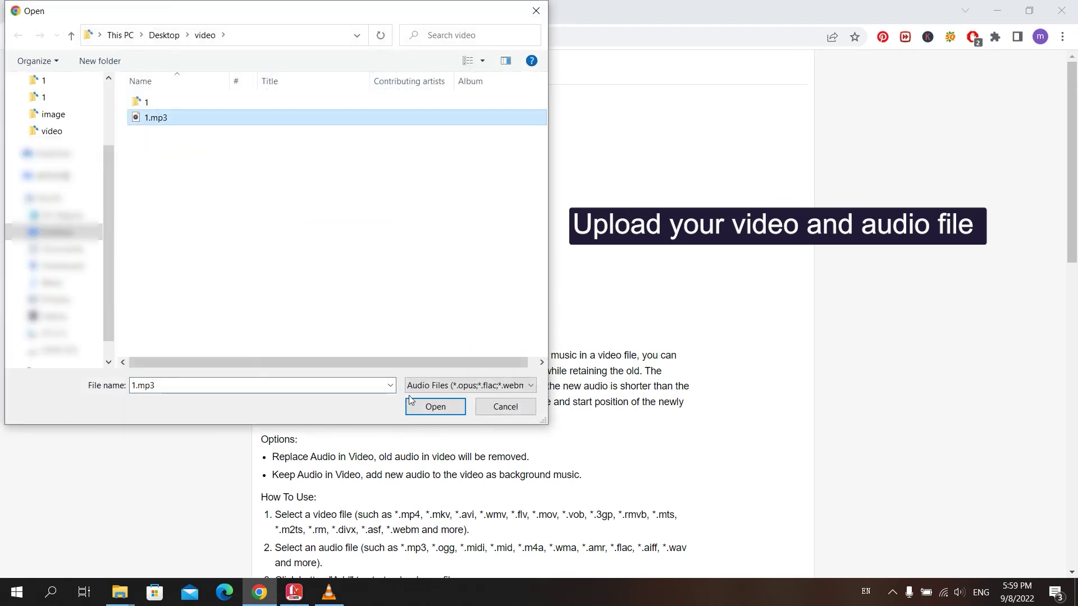
pyautogui.click(434, 408)
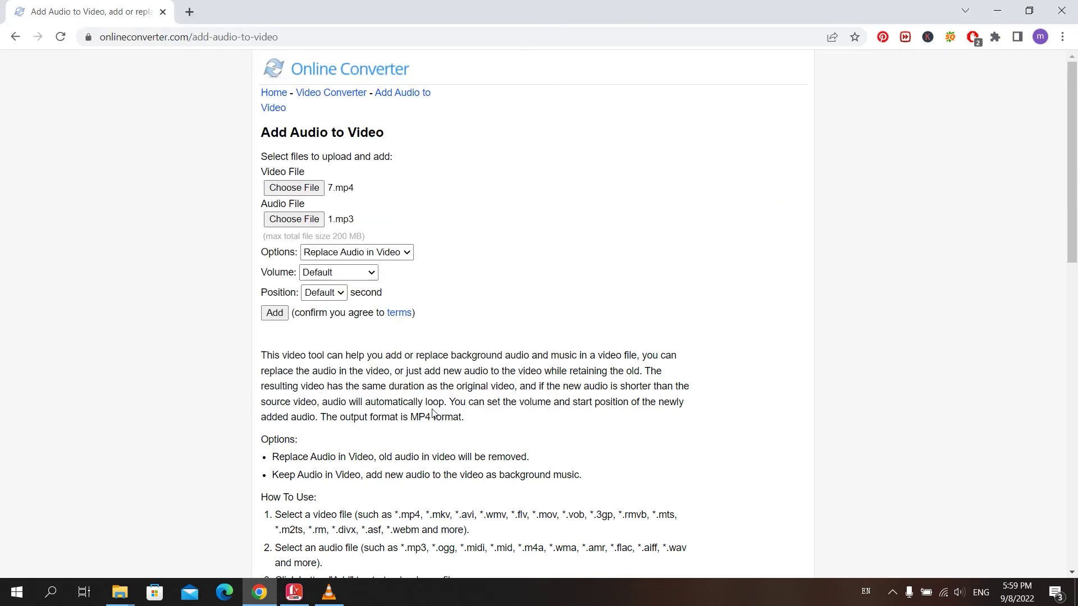
# - Set the added music to Decrease 10% volume at Default position and submit both files
pyautogui.click(371, 275)
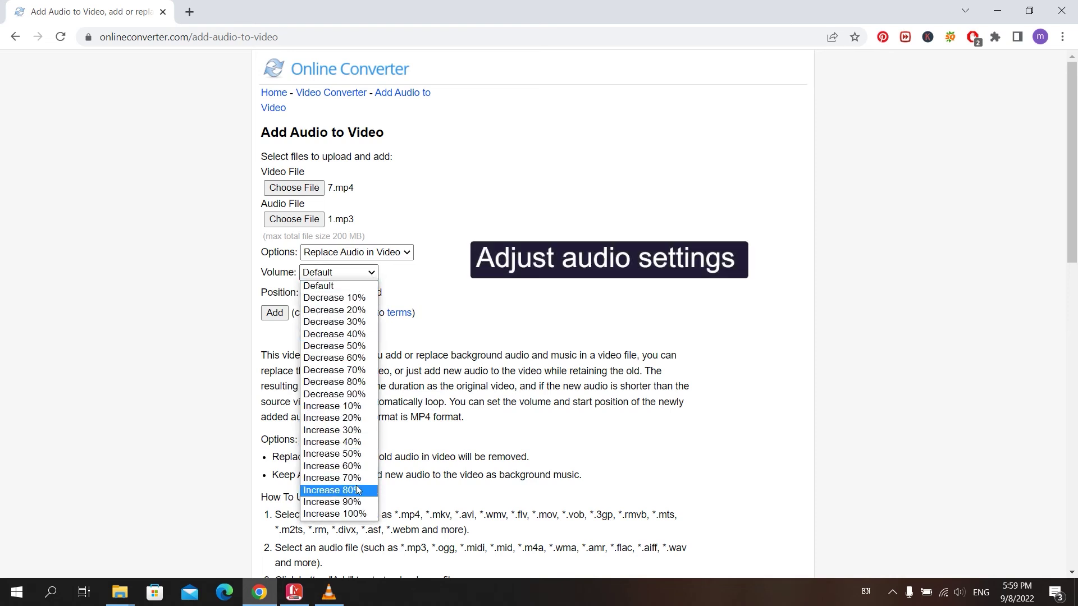
pyautogui.click(360, 299)
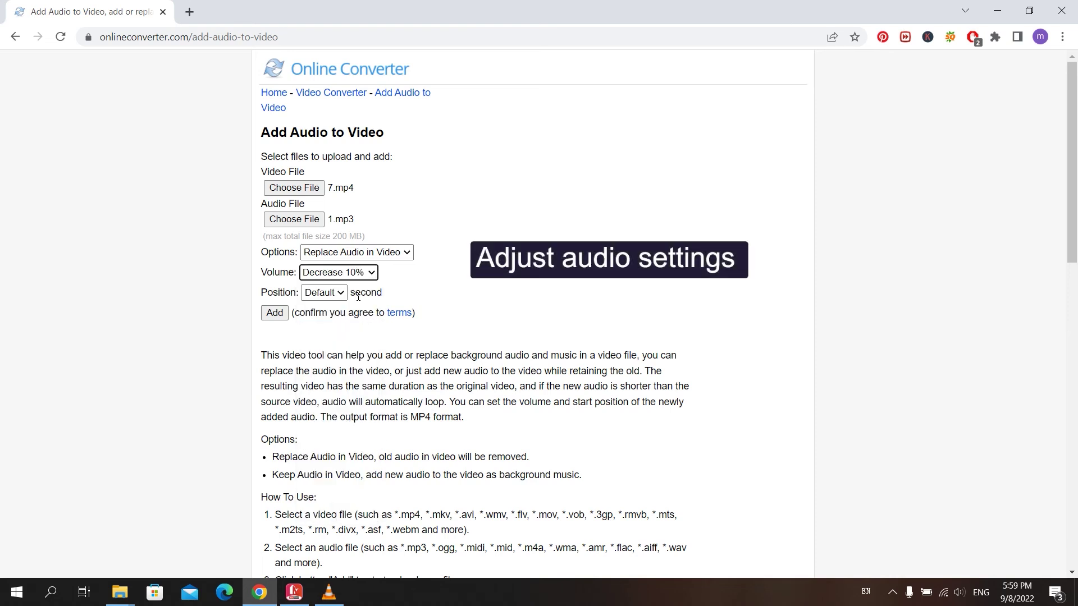
pyautogui.click(341, 295)
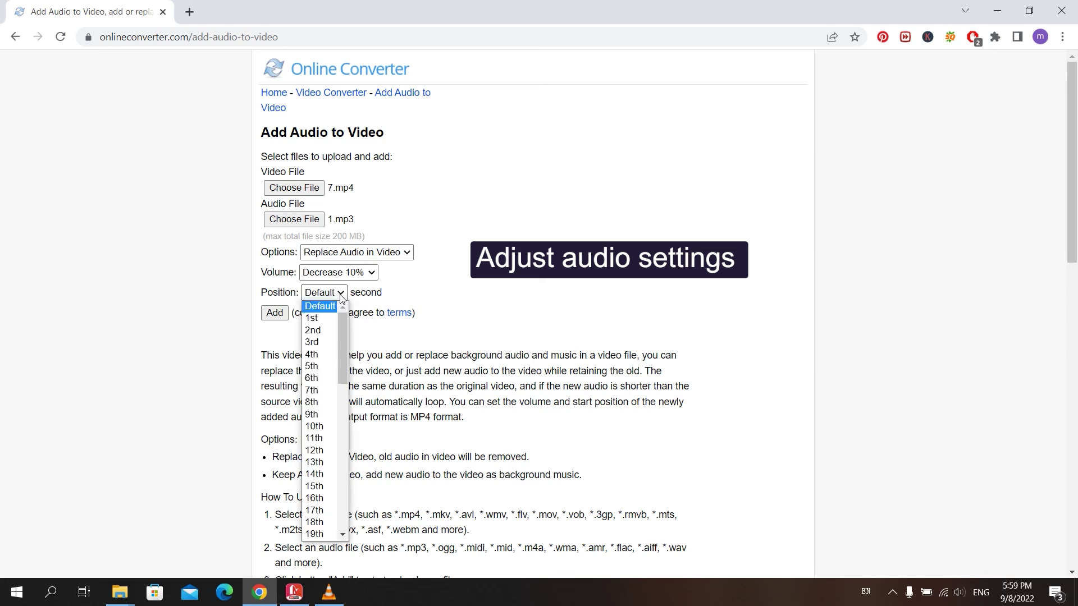
pyautogui.click(320, 306)
pyautogui.click(273, 316)
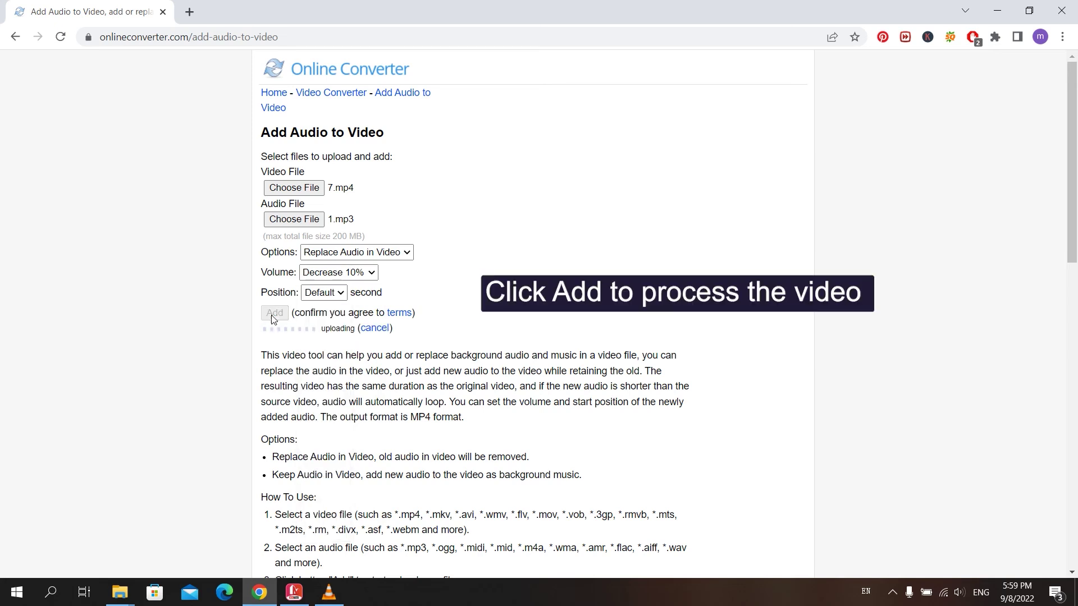